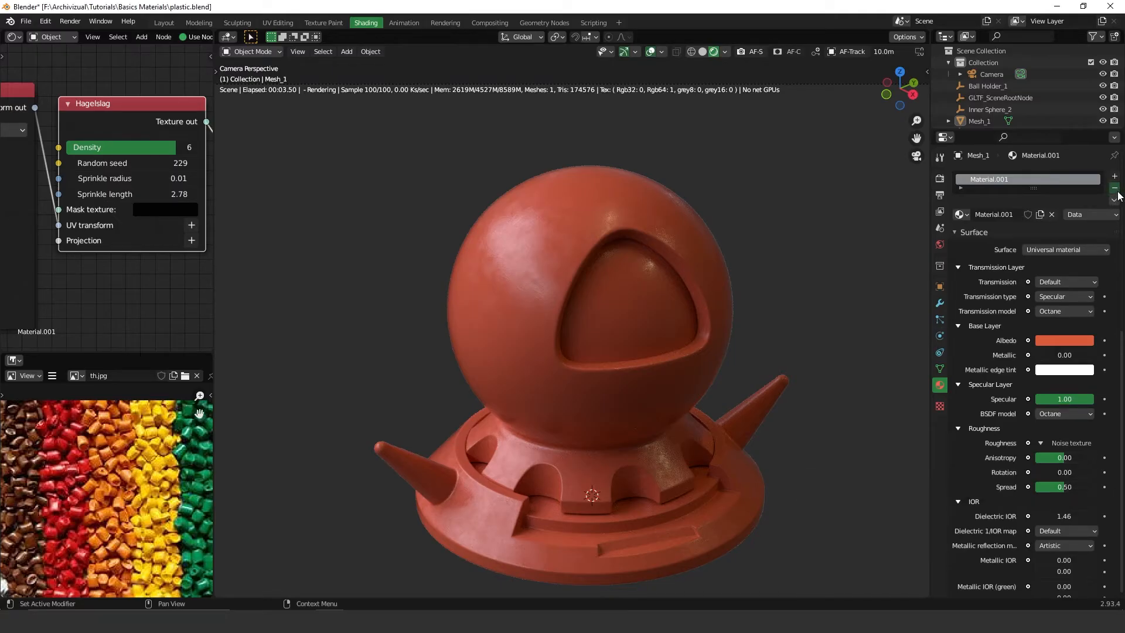
Remove the mesh's current material and create a new material in its place.
{"action": "left_click", "coordinate": [1115, 188]}
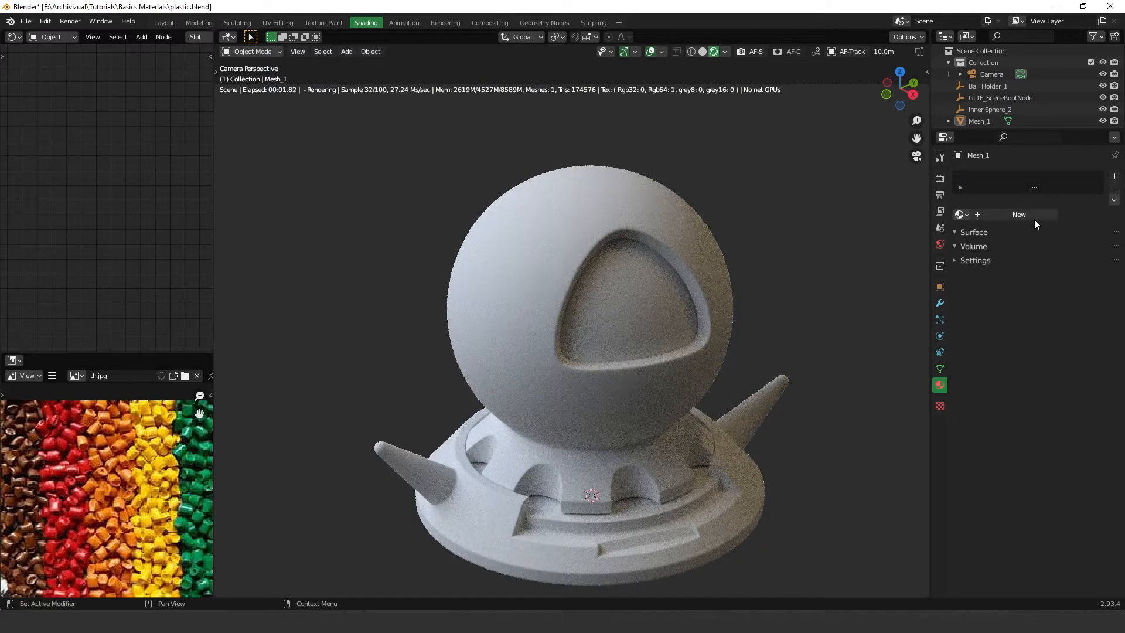
{"action": "left_click", "coordinate": [1028, 215]}
Set the Universal material's Albedo color to an orange-red.
{"action": "middle_click_drag", "start_coordinate": [80, 293], "coordinate": [5, 329]}
{"action": "scroll", "coordinate": [5, 328], "scroll_direction": "down", "scroll_amount": 6}
{"action": "middle_click_drag", "start_coordinate": [94, 182], "coordinate": [131, 257]}
{"action": "scroll", "coordinate": [132, 258], "scroll_direction": "up", "scroll_amount": 6}
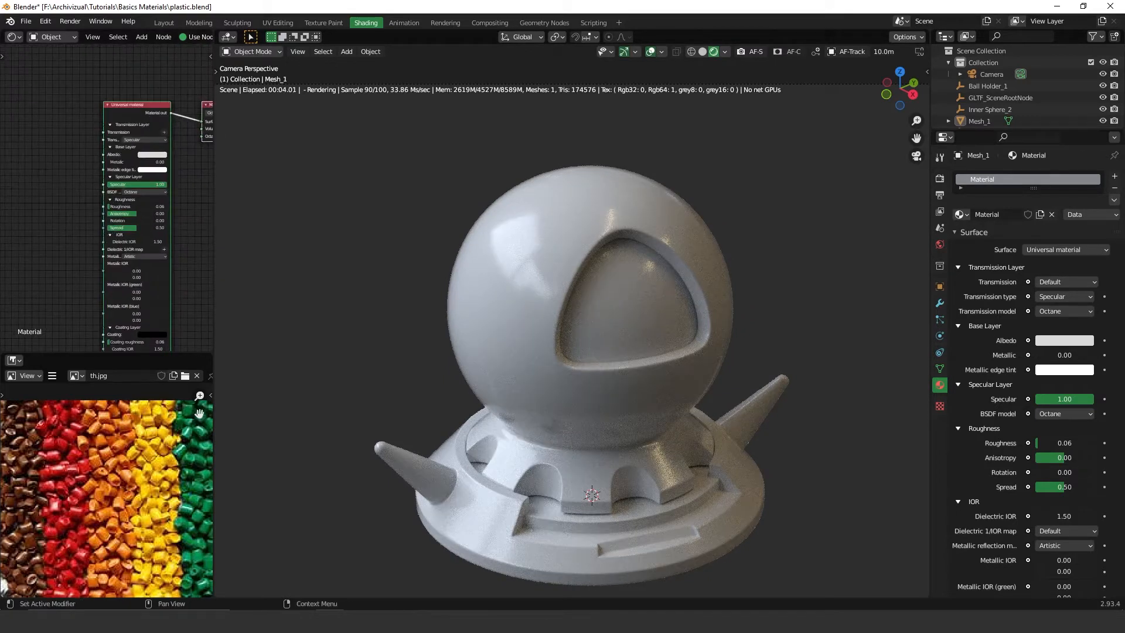
{"action": "scroll", "coordinate": [154, 189], "scroll_direction": "up", "scroll_amount": 3}
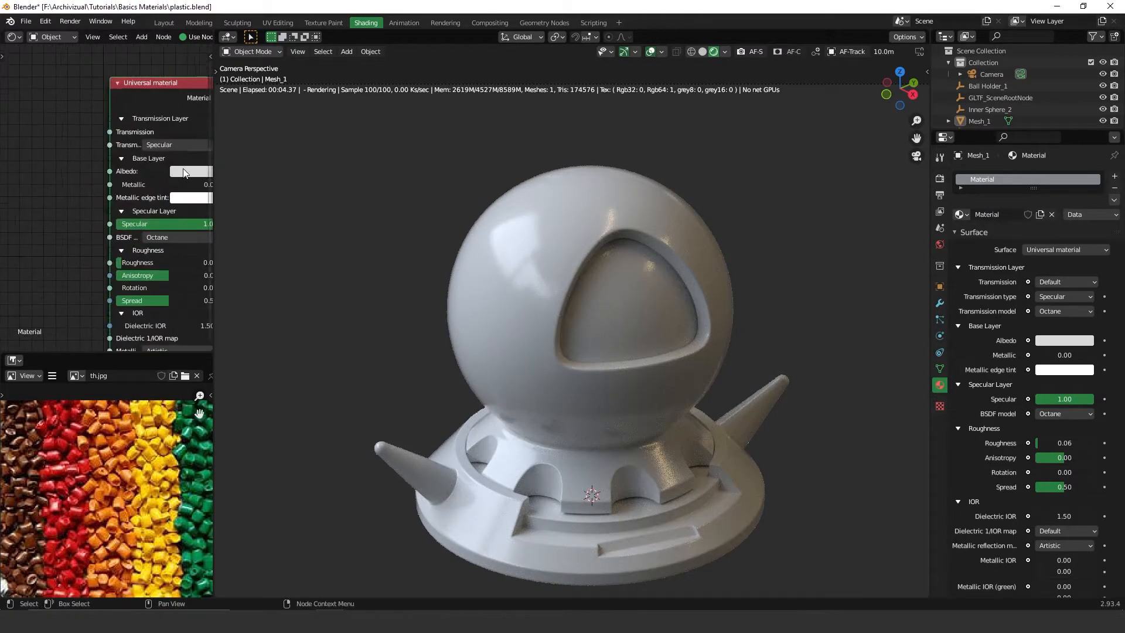
{"action": "left_click", "coordinate": [146, 169]}
{"action": "mouse_move", "coordinate": [178, 248]}
{"action": "left_mouse_down"}
{"action": "mouse_move", "coordinate": [166, 237]}
{"action": "mouse_move", "coordinate": [153, 261]}
{"action": "left_mouse_up"}
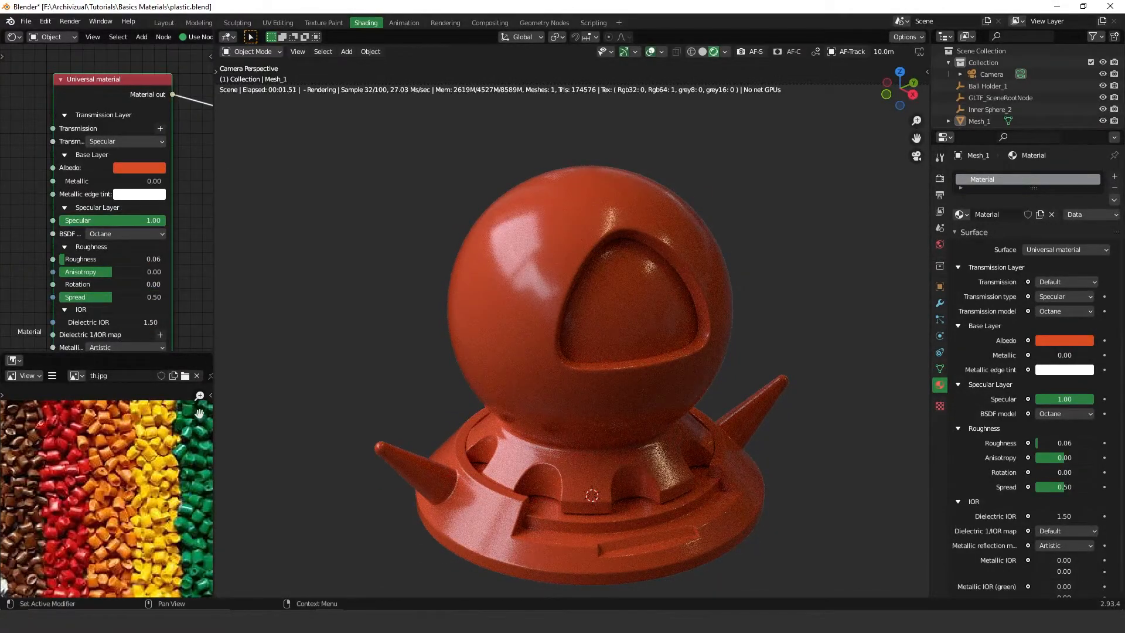
Add an Octane procedural Hagelslag texture node to the material.
{"action": "middle_click_drag", "start_coordinate": [114, 219], "coordinate": [159, 141]}
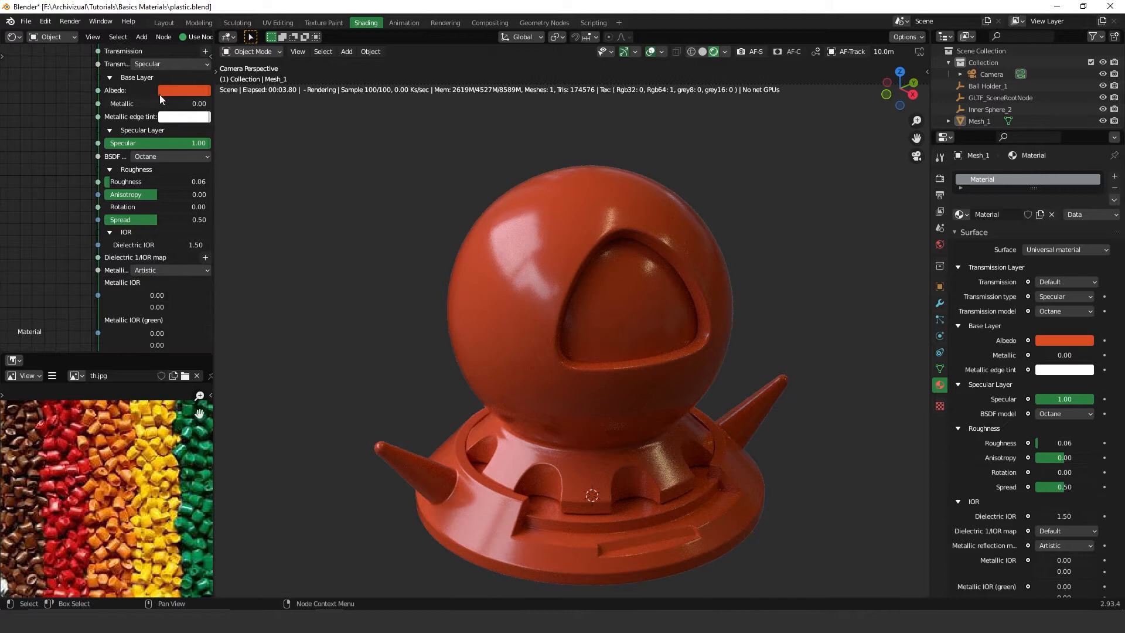
{"action": "scroll", "coordinate": [154, 66], "scroll_direction": "down", "scroll_amount": 1}
{"action": "left_click", "coordinate": [142, 37]}
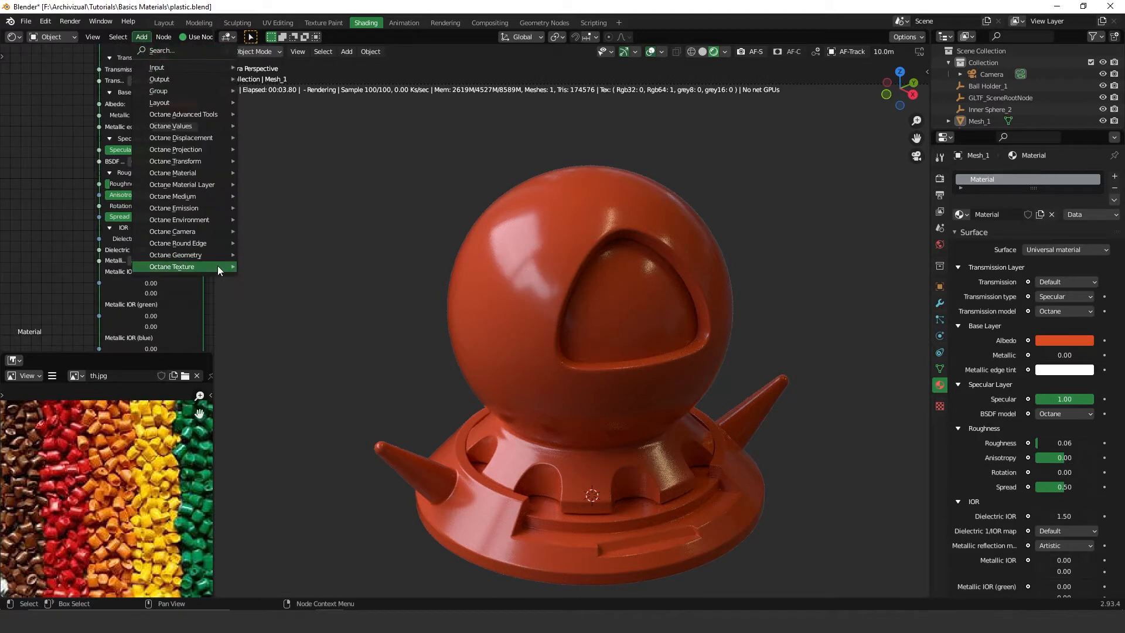
{"action": "mouse_move", "coordinate": [220, 266]}
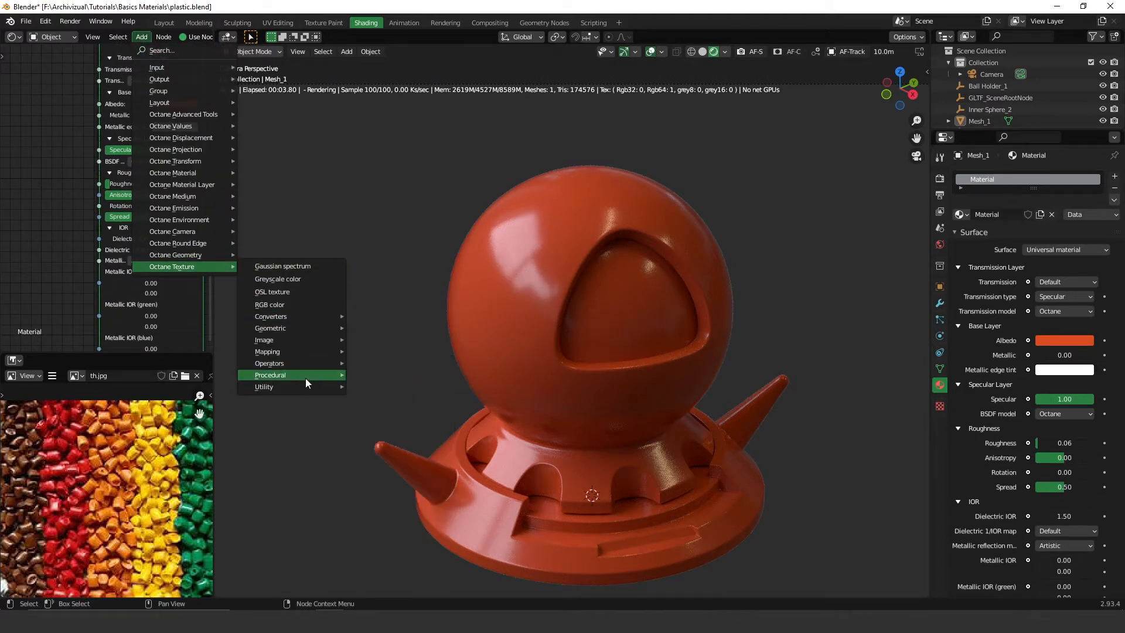
{"action": "mouse_move", "coordinate": [313, 374]}
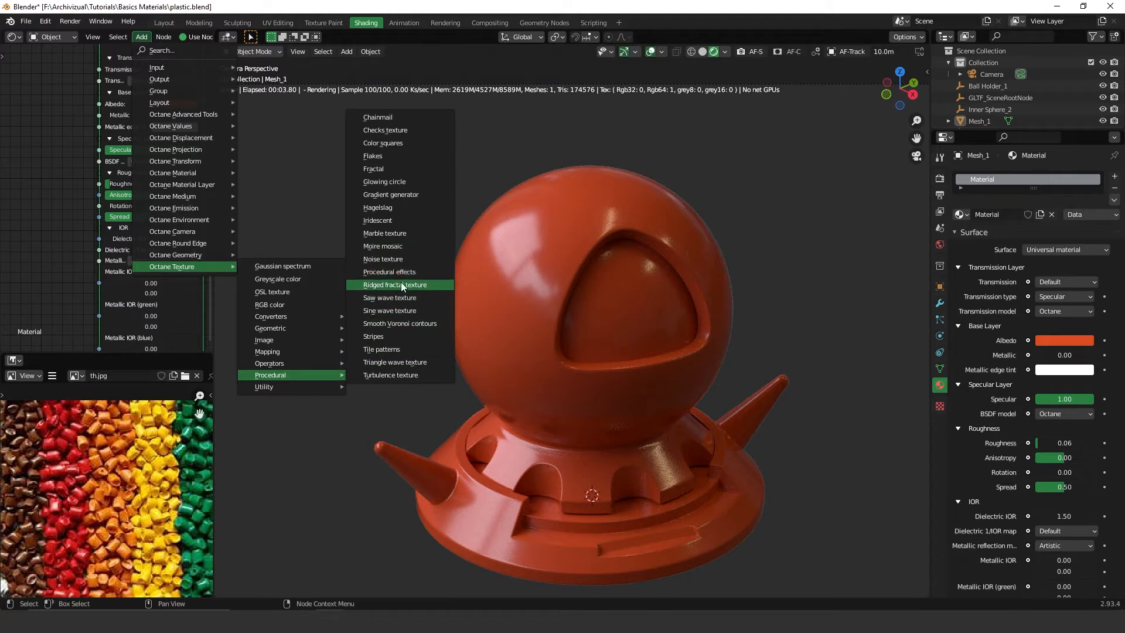
{"action": "left_click", "coordinate": [391, 208]}
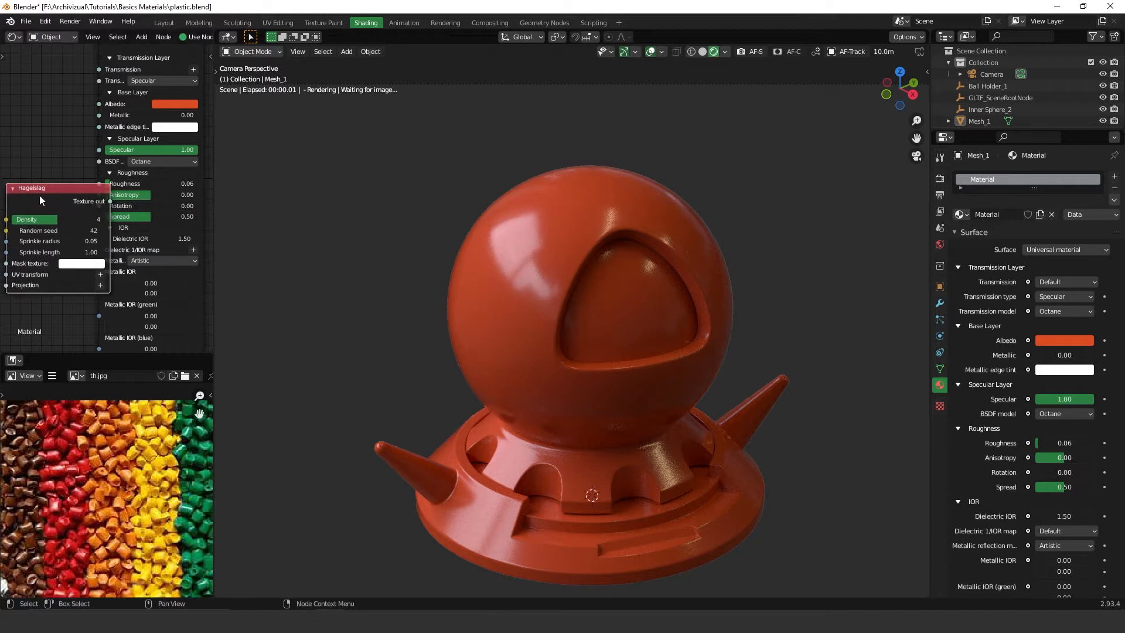
Connect the Hagelslag texture output to the Albedo input of the Universal material.
{"action": "middle_click_drag", "start_coordinate": [105, 192], "coordinate": [164, 191]}
{"action": "left_click_drag", "start_coordinate": [128, 186], "coordinate": [74, 213]}
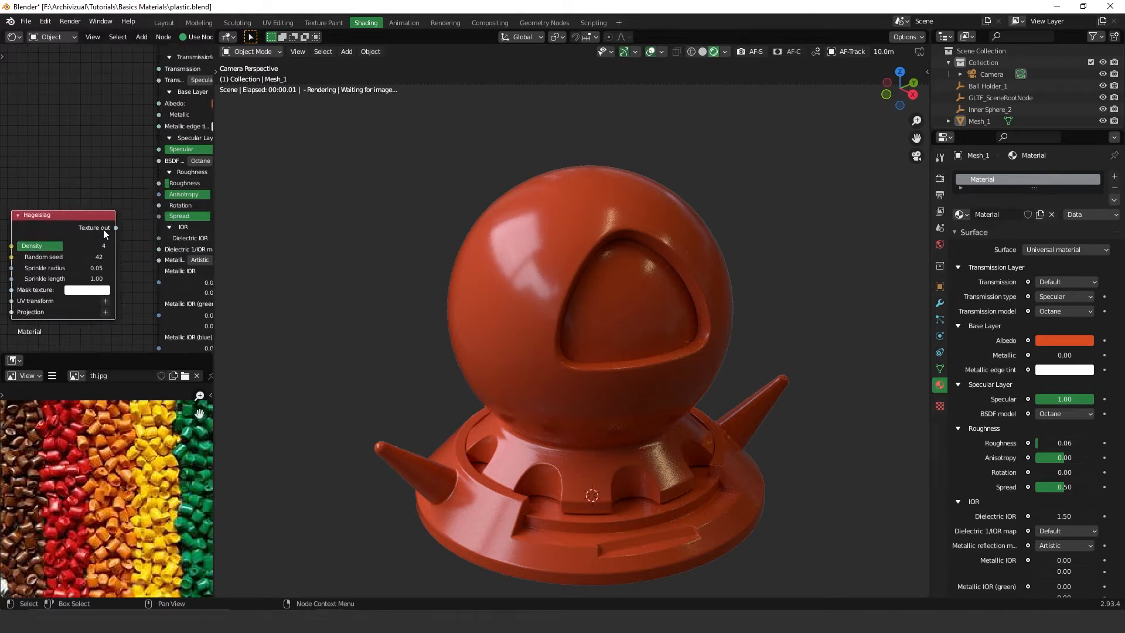
{"action": "left_click_drag", "start_coordinate": [96, 213], "coordinate": [87, 147]}
{"action": "middle_click_drag", "start_coordinate": [120, 181], "coordinate": [131, 236]}
{"action": "left_click_drag", "start_coordinate": [82, 208], "coordinate": [95, 182]}
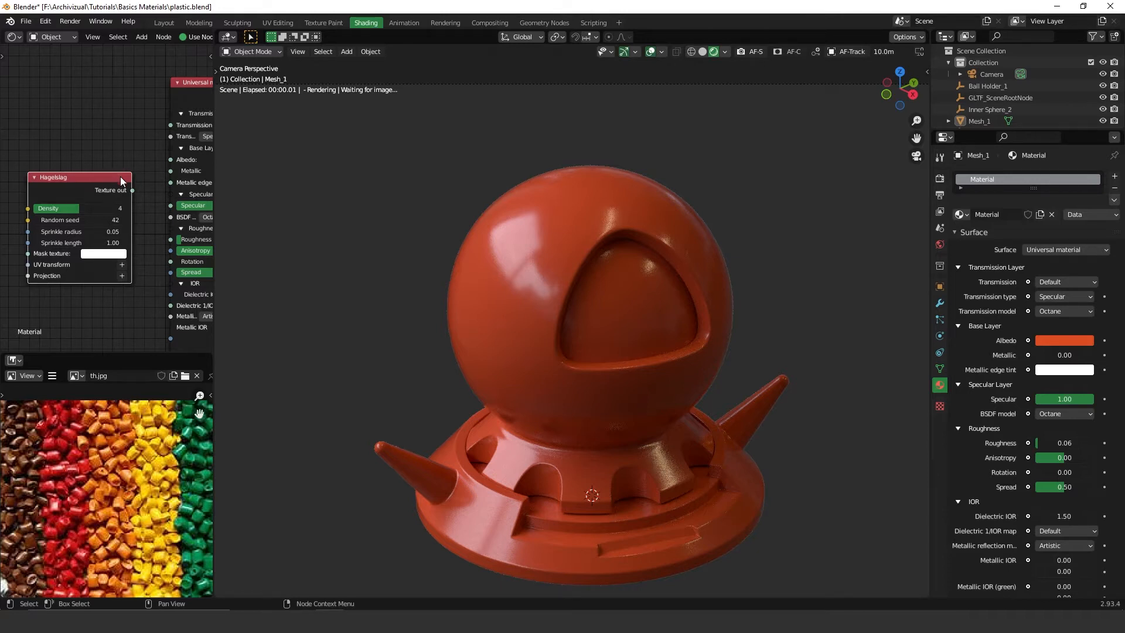
{"action": "left_click_drag", "start_coordinate": [132, 191], "coordinate": [170, 159]}
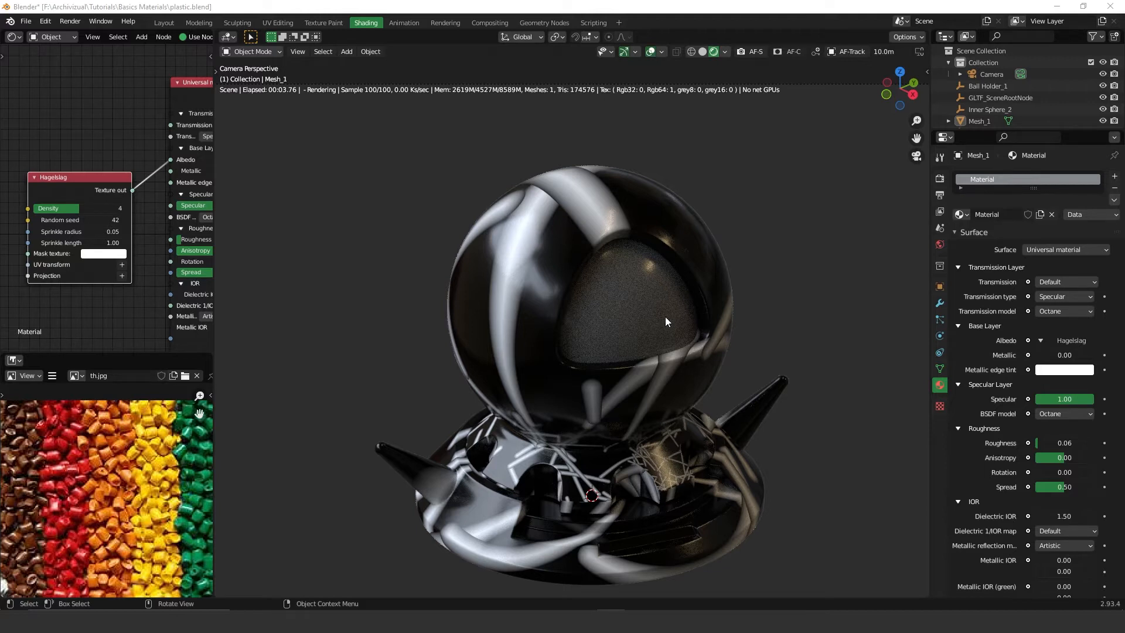
Set the Hagelslag Density to 5.
{"action": "scroll", "coordinate": [76, 257], "scroll_direction": "up", "scroll_amount": 2}
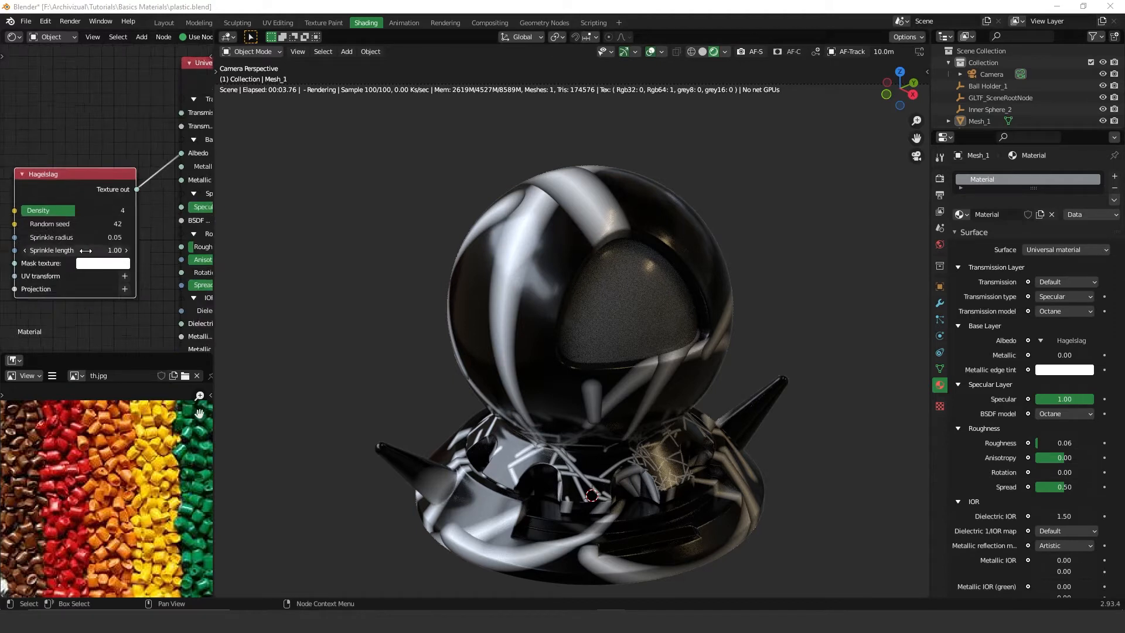
{"action": "scroll", "coordinate": [79, 254], "scroll_direction": "up", "scroll_amount": 2}
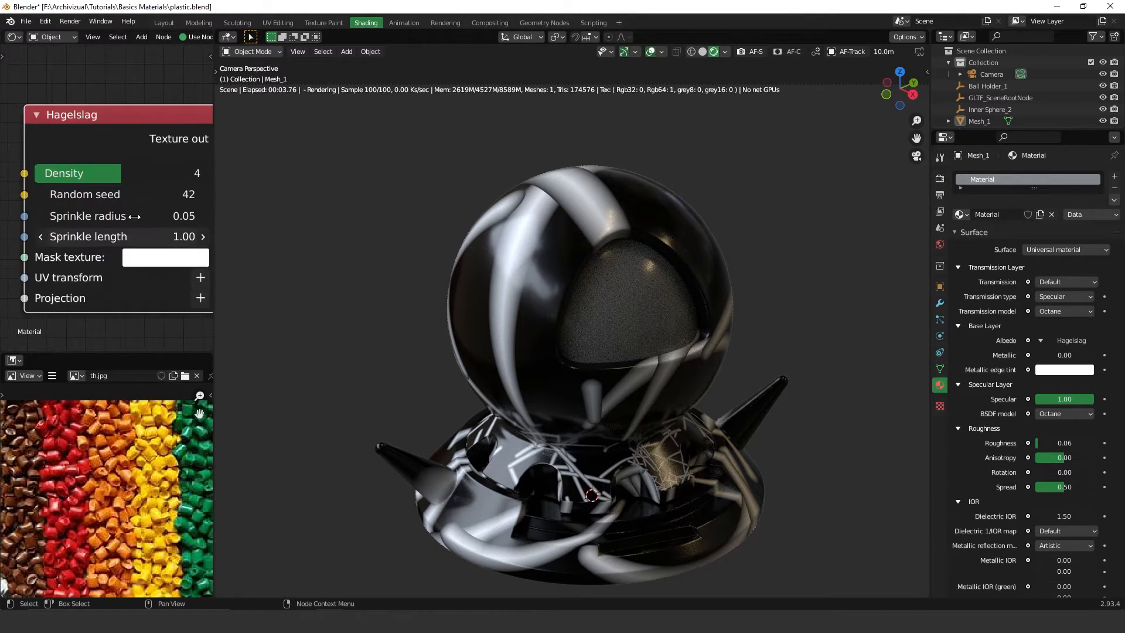
{"action": "left_click_drag", "start_coordinate": [123, 177], "coordinate": [167, 182]}
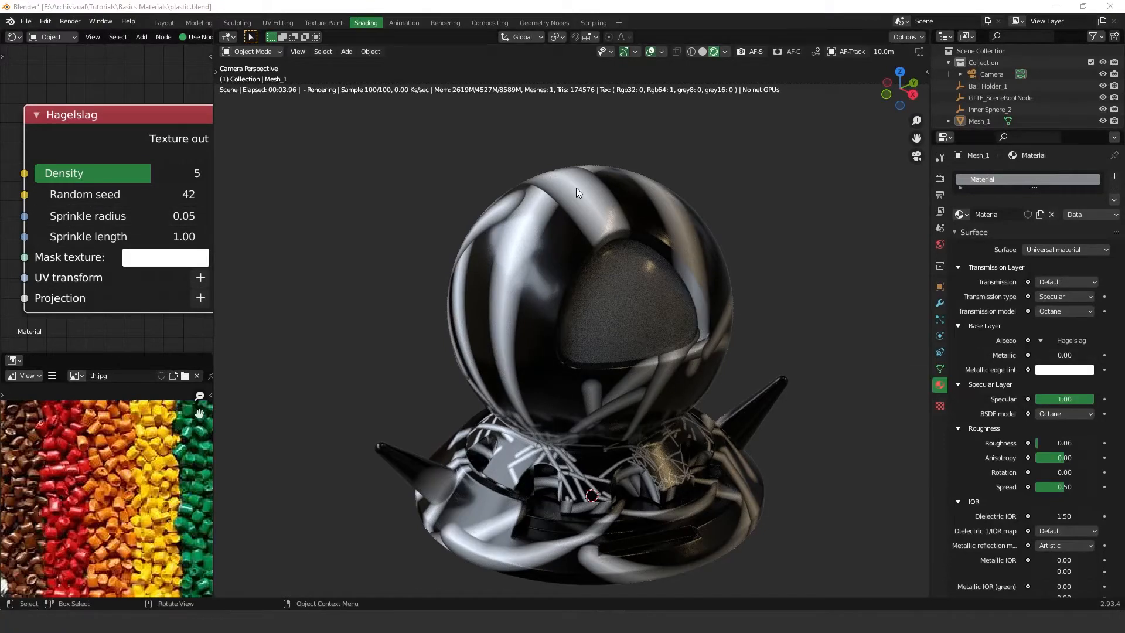
Reduce the Hagelslag Sprinkle radius to 0.00.
{"action": "left_click_drag", "start_coordinate": [86, 217], "coordinate": [68, 214]}
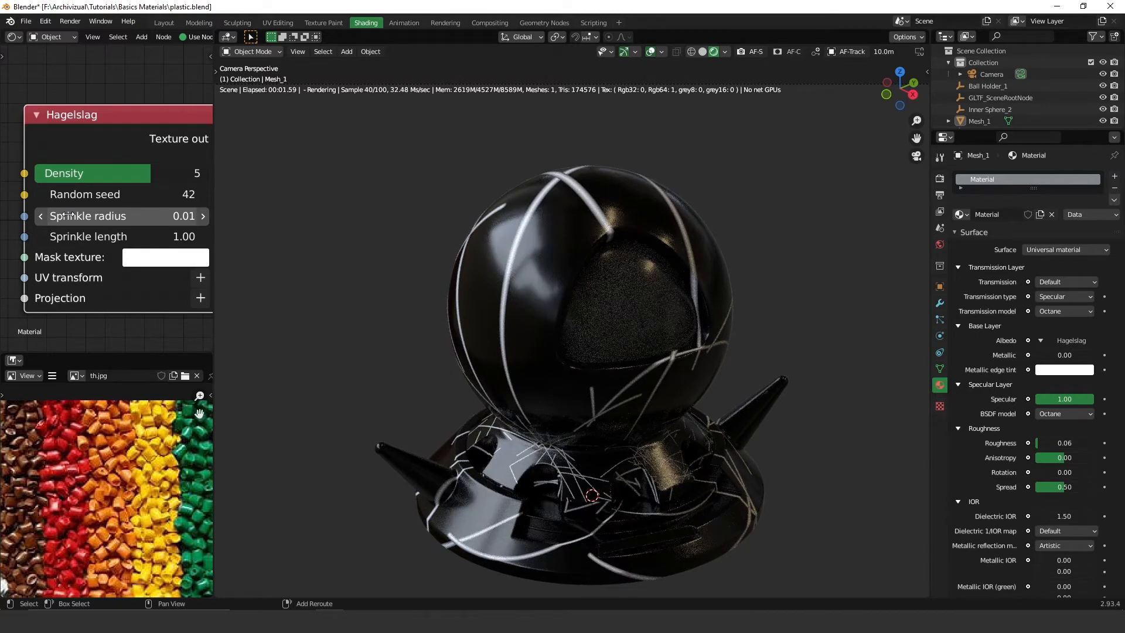
{"action": "left_click_drag", "start_coordinate": [69, 214], "coordinate": [63, 217], "text": "shift"}
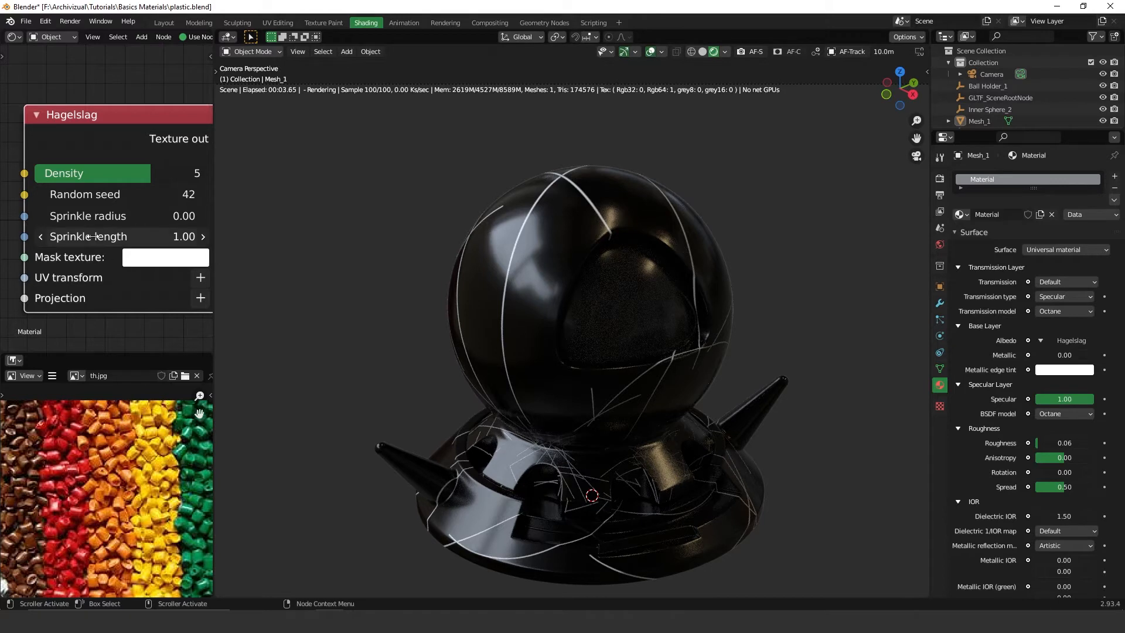
Adjust the Hagelslag Sprinkle length to about 1.26.
{"action": "left_click_drag", "start_coordinate": [80, 245], "coordinate": [146, 242]}
{"action": "left_click_drag", "start_coordinate": [450, 248], "coordinate": [1054, 270]}
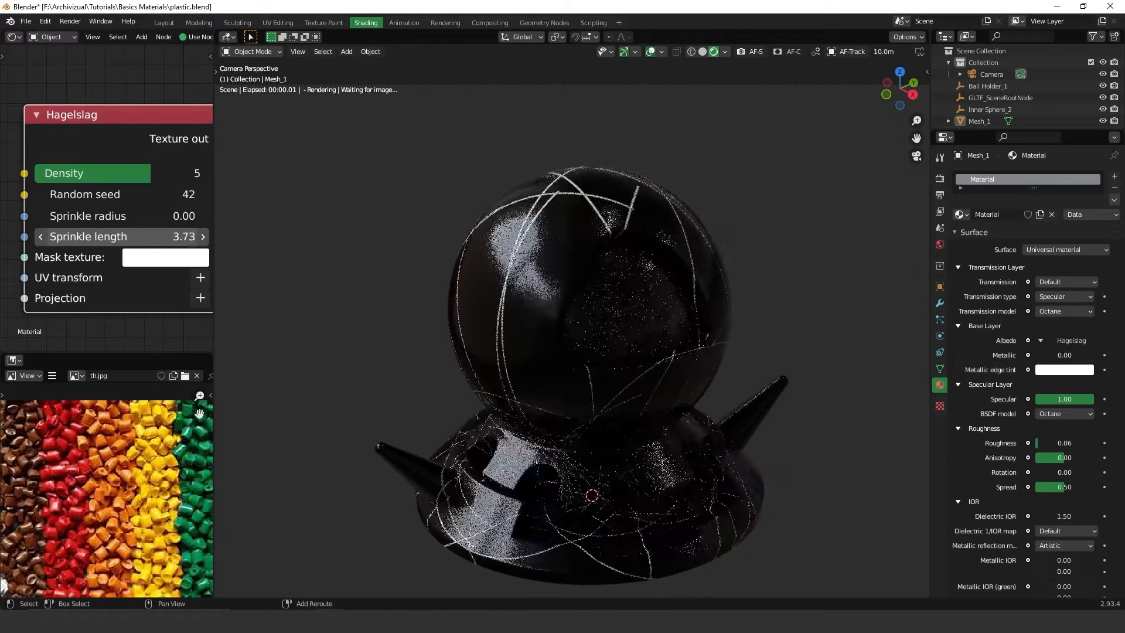
{"action": "left_click_drag", "start_coordinate": [194, 237], "coordinate": [233, 236]}
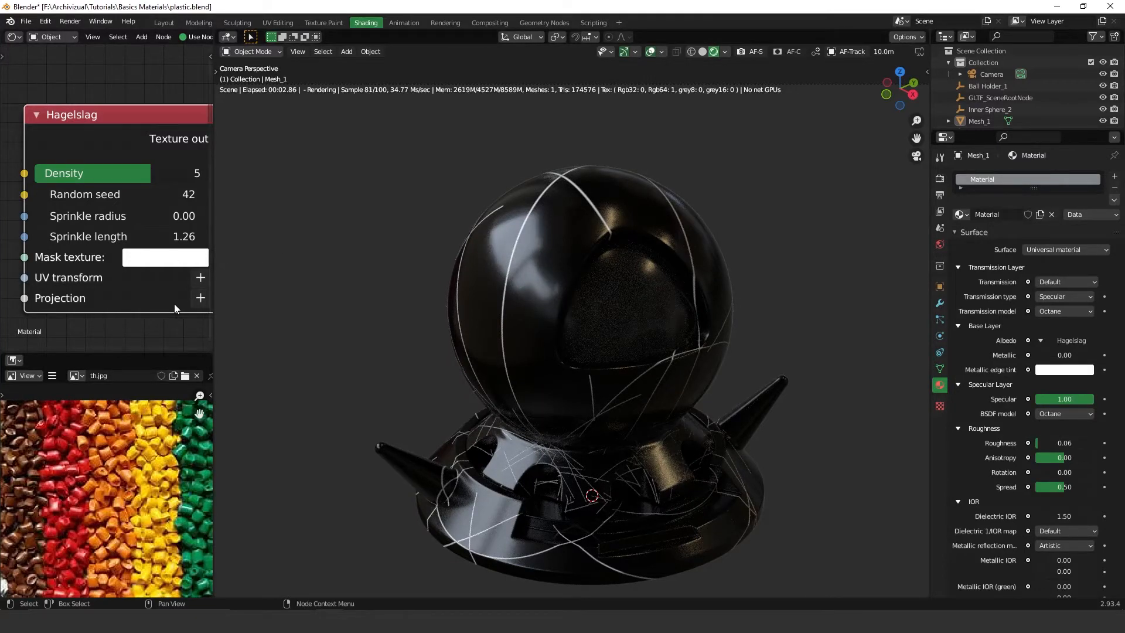
Add a Transform value node to the Hagelslag UV transform input and set its scale to 0.20.
{"action": "left_click", "coordinate": [201, 277]}
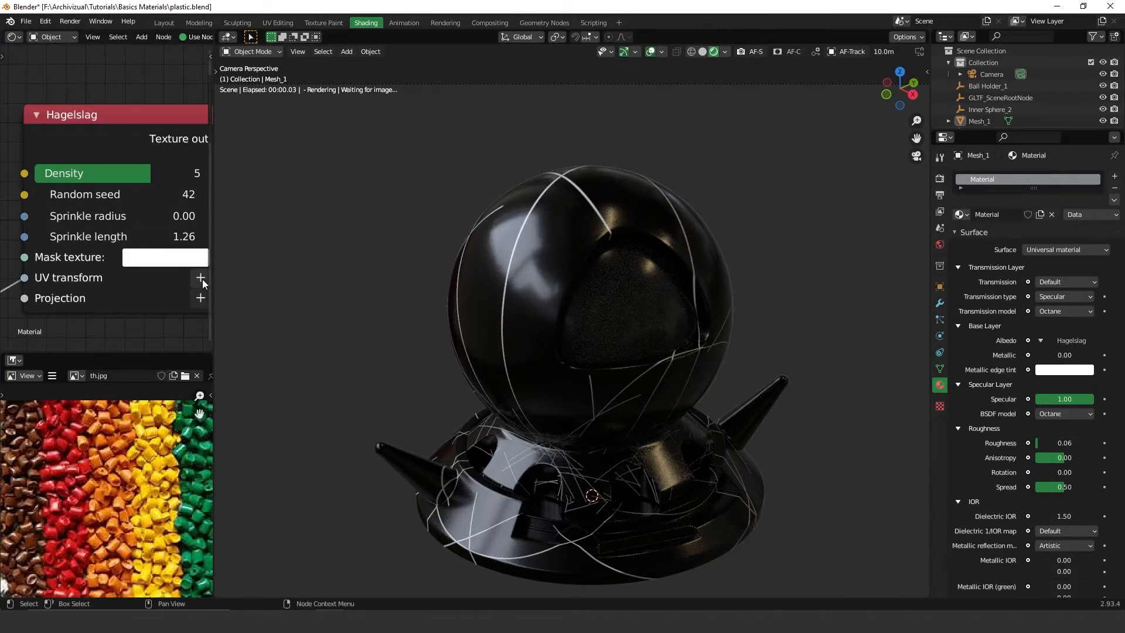
{"action": "middle_click_drag", "start_coordinate": [49, 297], "coordinate": [123, 186]}
{"action": "scroll", "coordinate": [120, 188], "scroll_direction": "down", "scroll_amount": 4}
{"action": "middle_click_drag", "start_coordinate": [70, 226], "coordinate": [194, 181]}
{"action": "scroll", "coordinate": [139, 252], "scroll_direction": "up", "scroll_amount": 3}
{"action": "left_click_drag", "start_coordinate": [139, 259], "coordinate": [151, 300]}
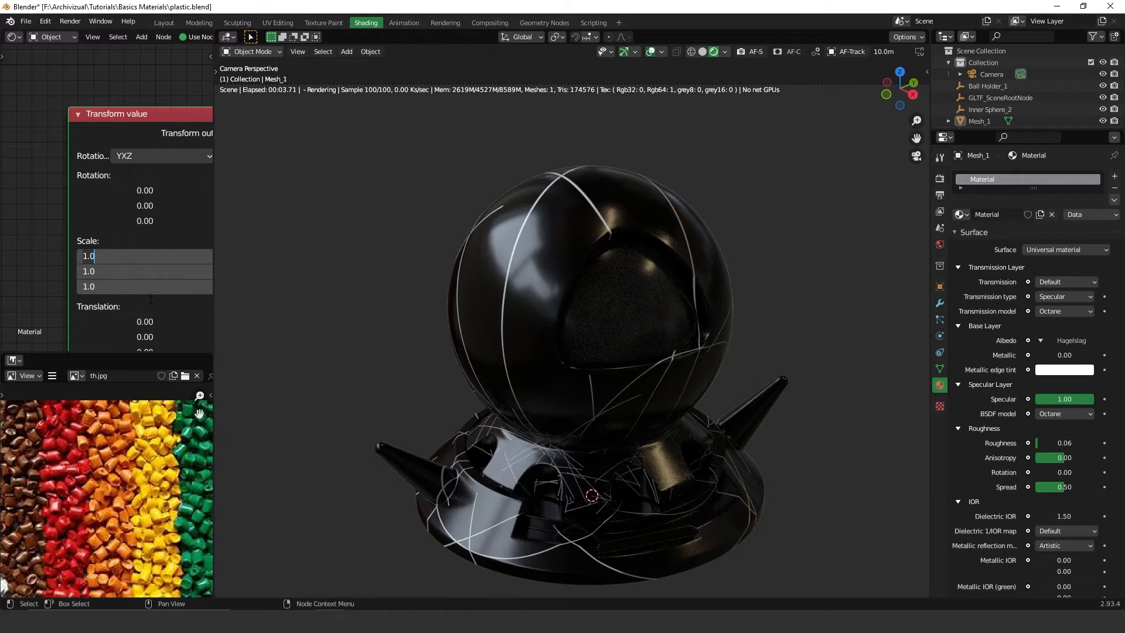
{"action": "type", "text": "0.2"}
{"action": "key", "text": "Return"}
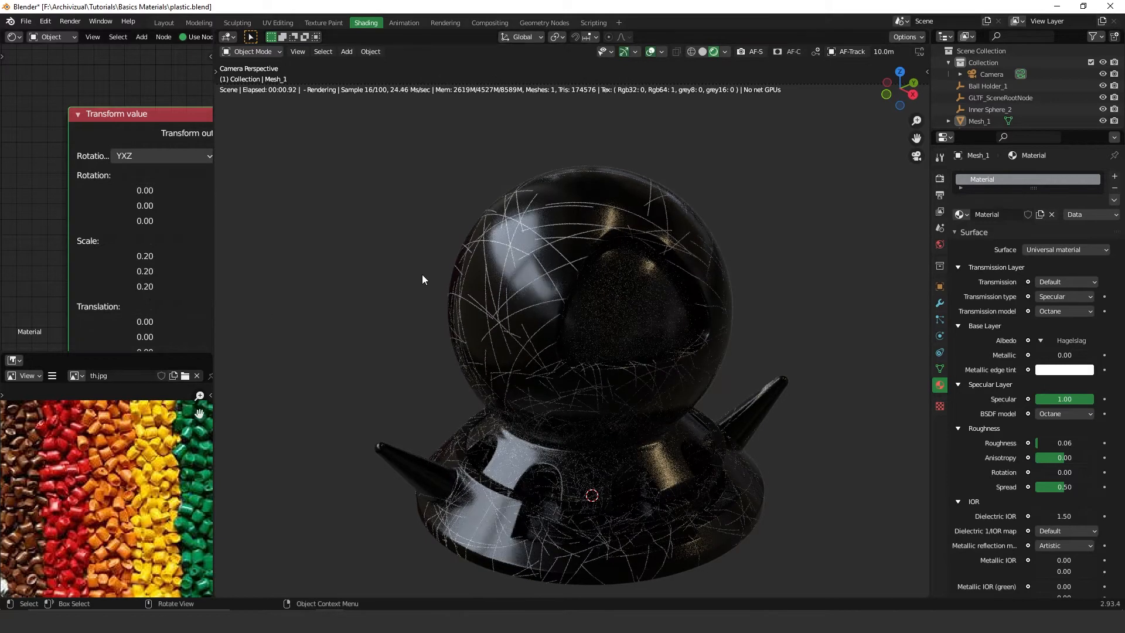
Set the Transform value node's scale to 0.1 on all three axes.
{"action": "middle_click_drag", "start_coordinate": [588, 187], "coordinate": [636, 270], "text": "shift"}
{"action": "middle_click_drag", "start_coordinate": [733, 391], "coordinate": [695, 279], "text": "shift"}
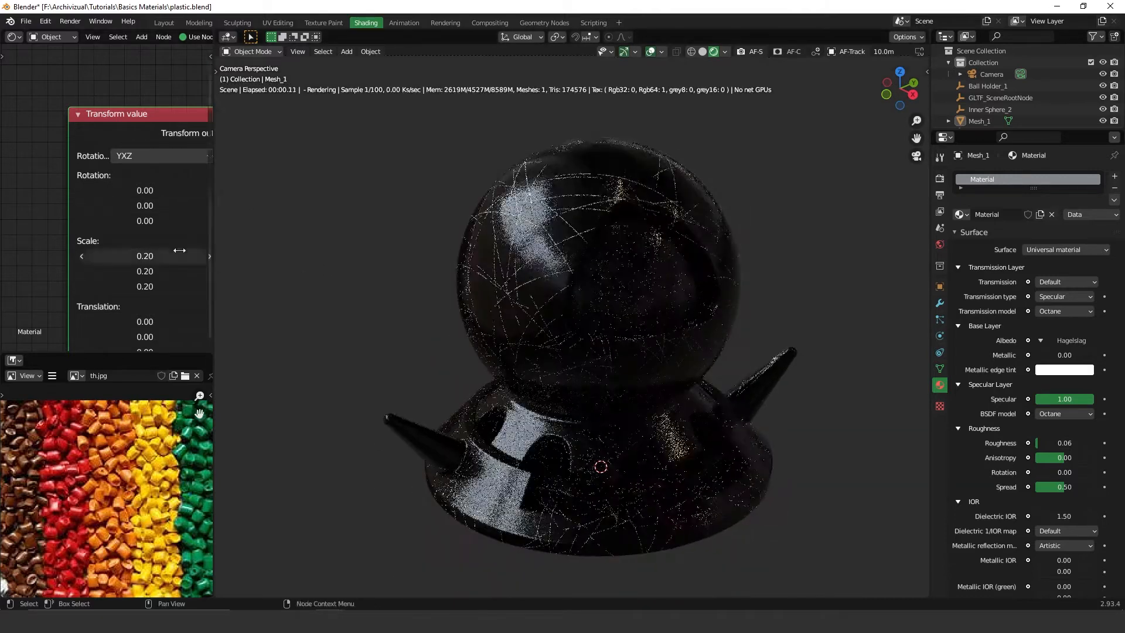
{"action": "middle_click_drag", "start_coordinate": [191, 204], "coordinate": [75, 219]}
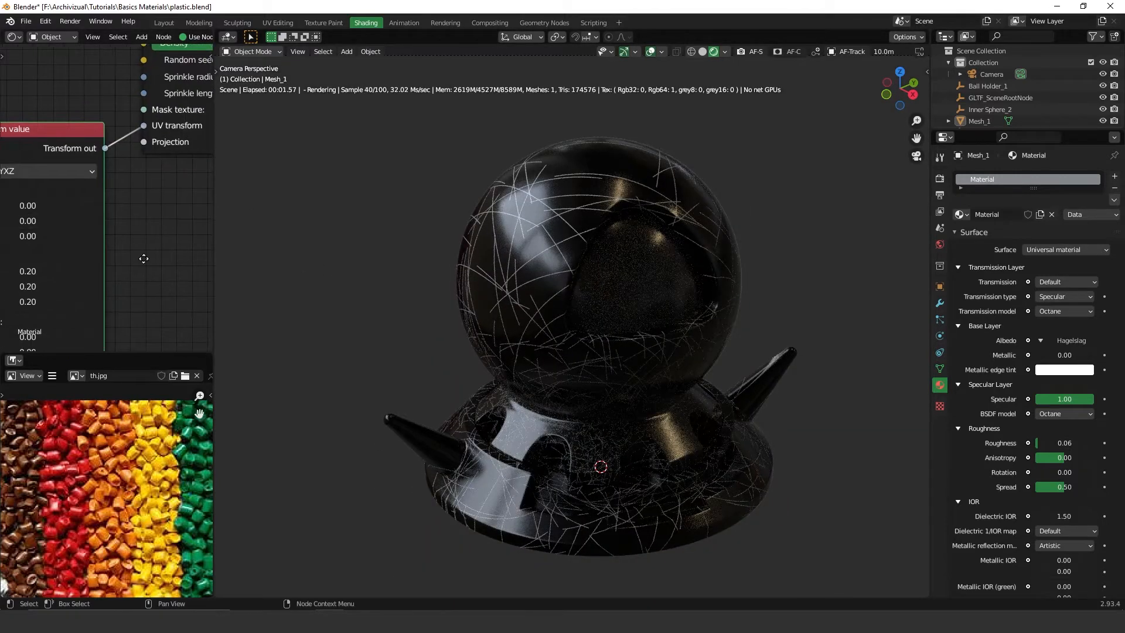
{"action": "middle_click_drag", "start_coordinate": [121, 284], "coordinate": [191, 217]}
{"action": "left_click_drag", "start_coordinate": [117, 204], "coordinate": [120, 234]}
{"action": "type", "text": "0.1"}
{"action": "key", "text": "Return"}
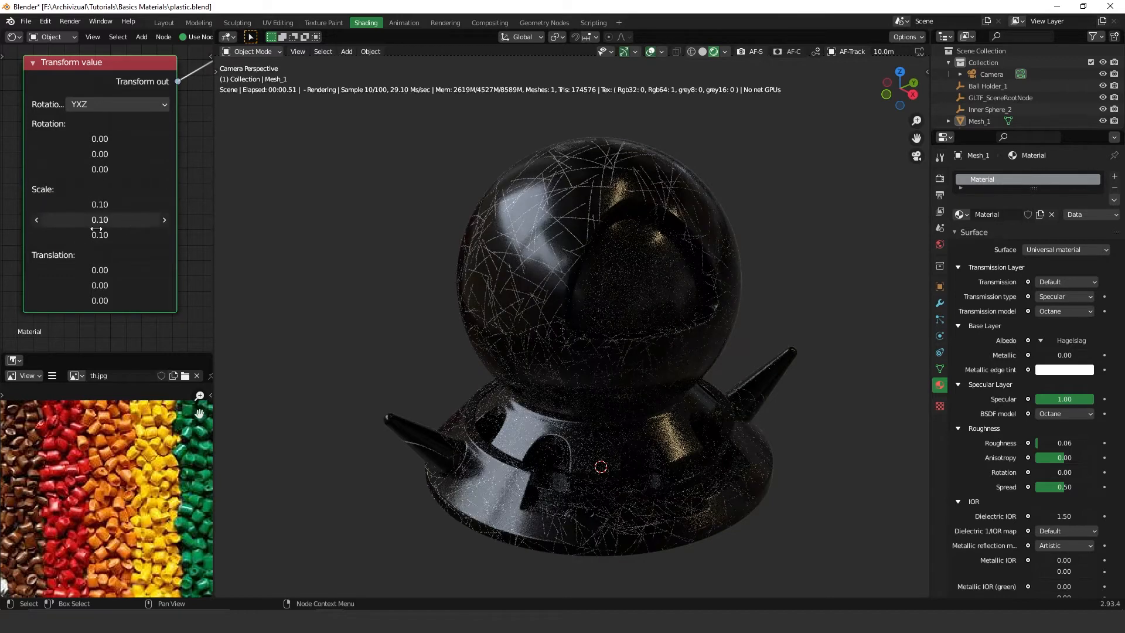
{"action": "left_click_drag", "start_coordinate": [116, 205], "coordinate": [114, 240]}
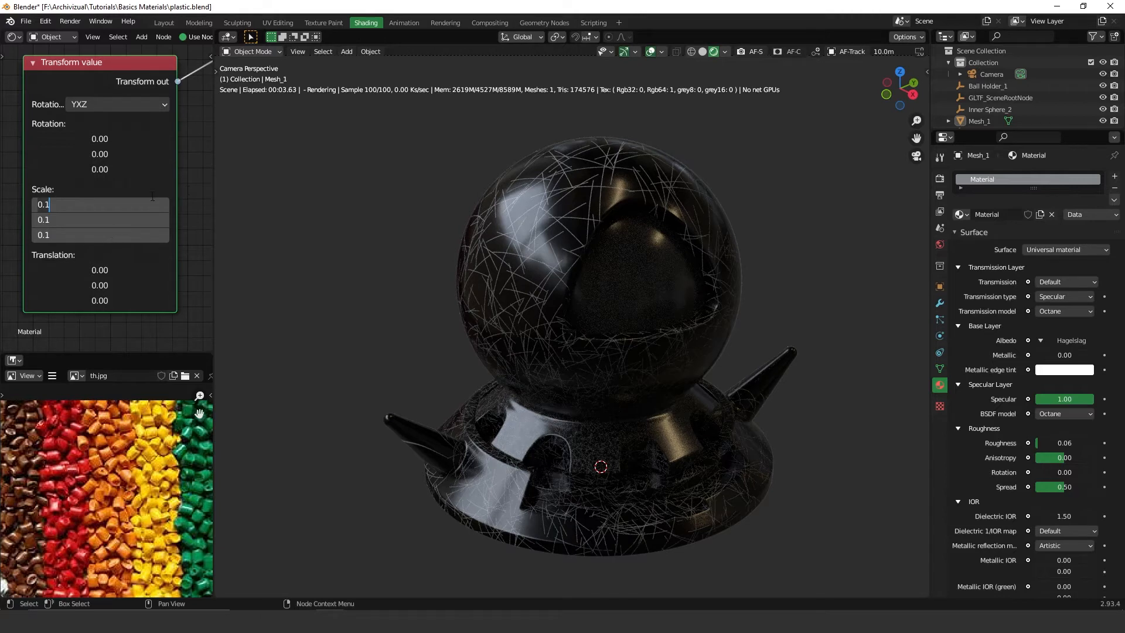
{"action": "left_click", "coordinate": [181, 188]}
{"action": "middle_click_drag", "start_coordinate": [166, 137], "coordinate": [35, 266]}
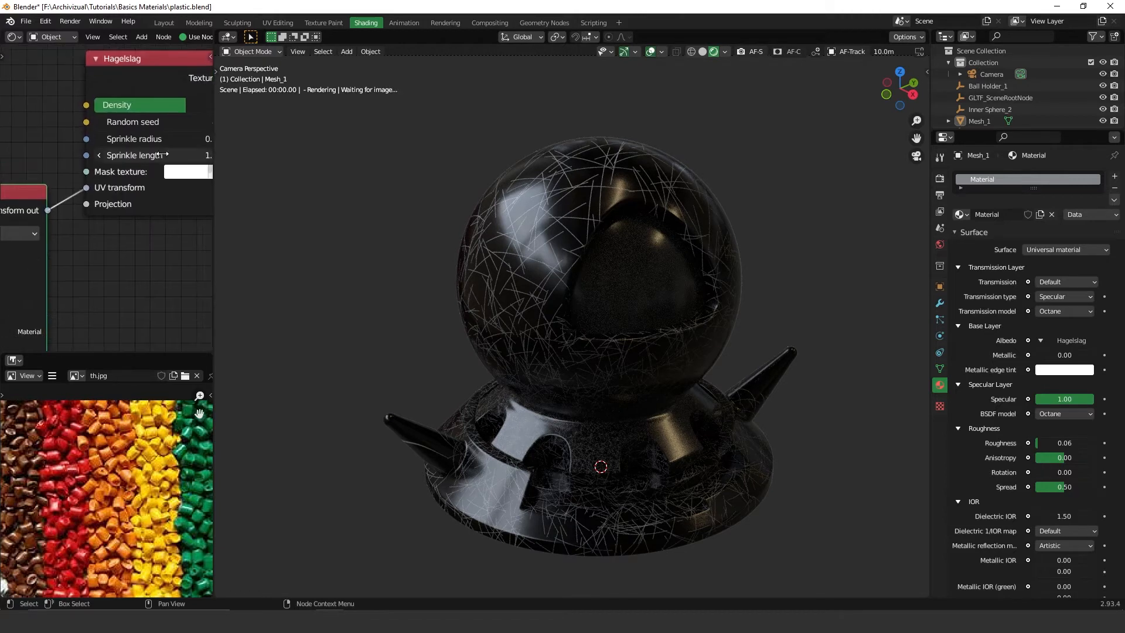
Set the Hagelslag Density to 2 and Sprinkle length to about 1.48.
{"action": "middle_click_drag", "start_coordinate": [165, 154], "coordinate": [139, 166]}
{"action": "left_click_drag", "start_coordinate": [155, 166], "coordinate": [277, 169]}
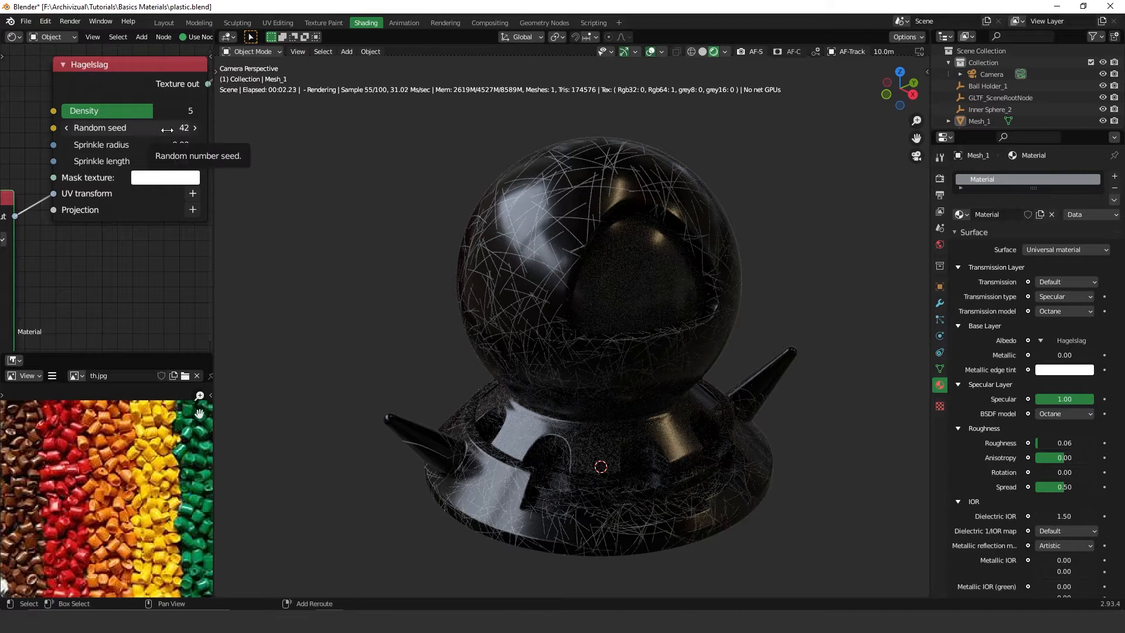
{"action": "left_click", "coordinate": [106, 111]}
{"action": "type", "text": "5"}
{"action": "key", "text": "Return"}
{"action": "mouse_move", "coordinate": [92, 111]}
{"action": "left_mouse_down"}
{"action": "mouse_move", "coordinate": [34, 104]}
{"action": "mouse_move", "coordinate": [73, 111]}
{"action": "left_mouse_up"}
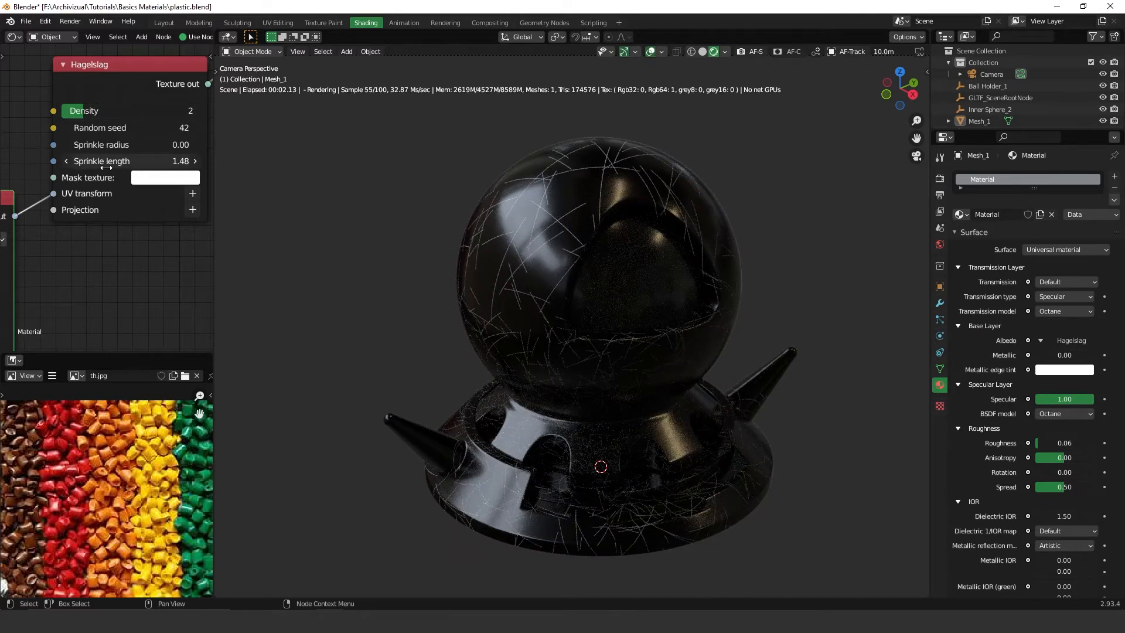
Set the Hagelslag Sprinkle radius to 0.003 and Sprinkle length to about 2.32.
{"action": "left_click_drag", "start_coordinate": [106, 167], "coordinate": [445, 158]}
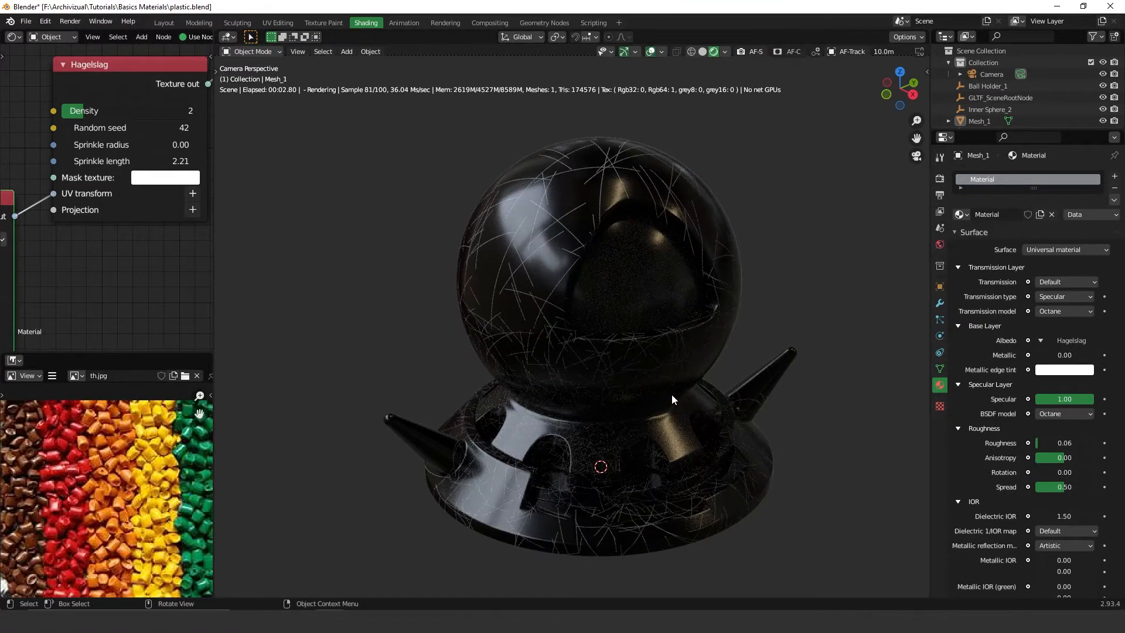
{"action": "left_click", "coordinate": [137, 148]}
{"action": "type", "text": "0.003"}
{"action": "key", "text": "Return"}
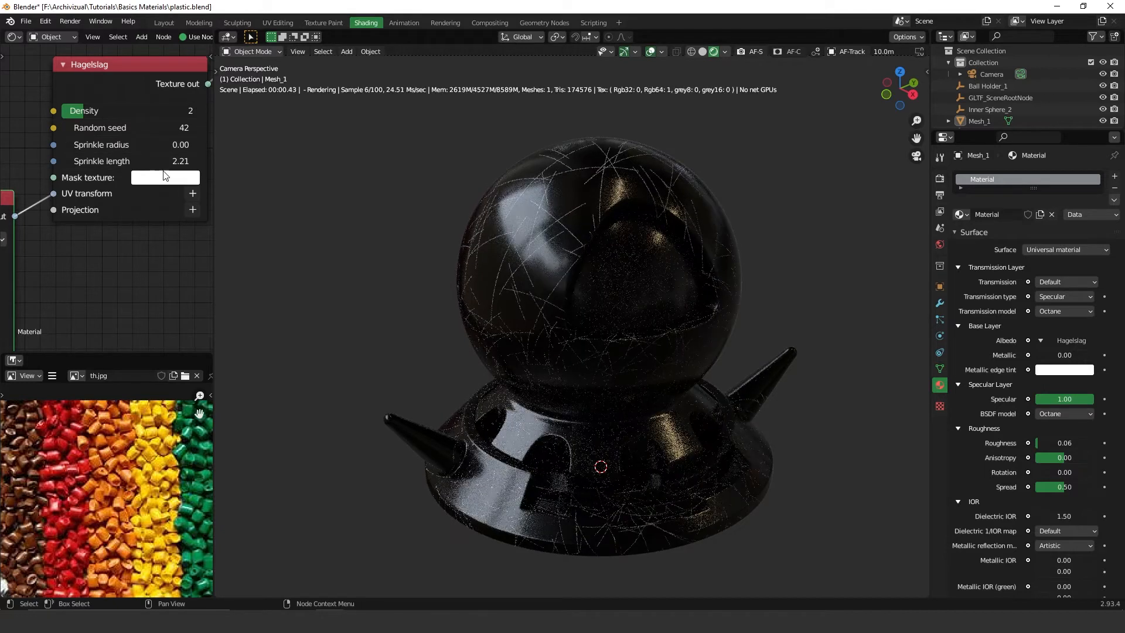
{"action": "left_click_drag", "start_coordinate": [144, 162], "coordinate": [219, 161]}
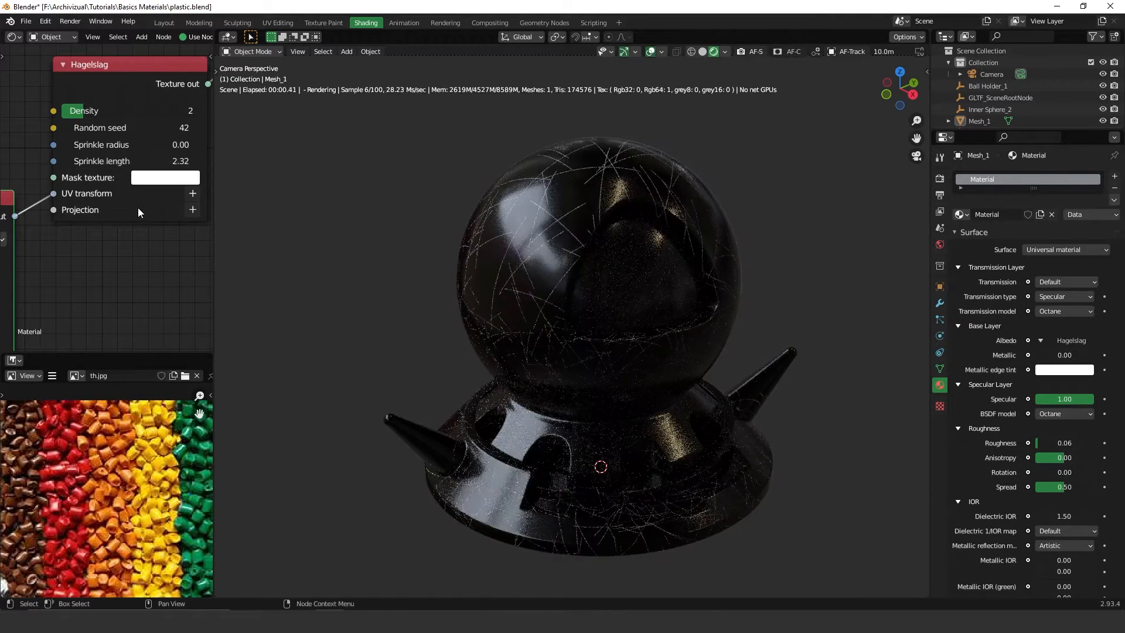
Disconnect the Hagelslag texture from the Albedo and connect it to the material's Bump input instead.
{"action": "scroll", "coordinate": [135, 209], "scroll_direction": "down", "scroll_amount": 5}
{"action": "middle_click_drag", "start_coordinate": [75, 215], "coordinate": [95, 199]}
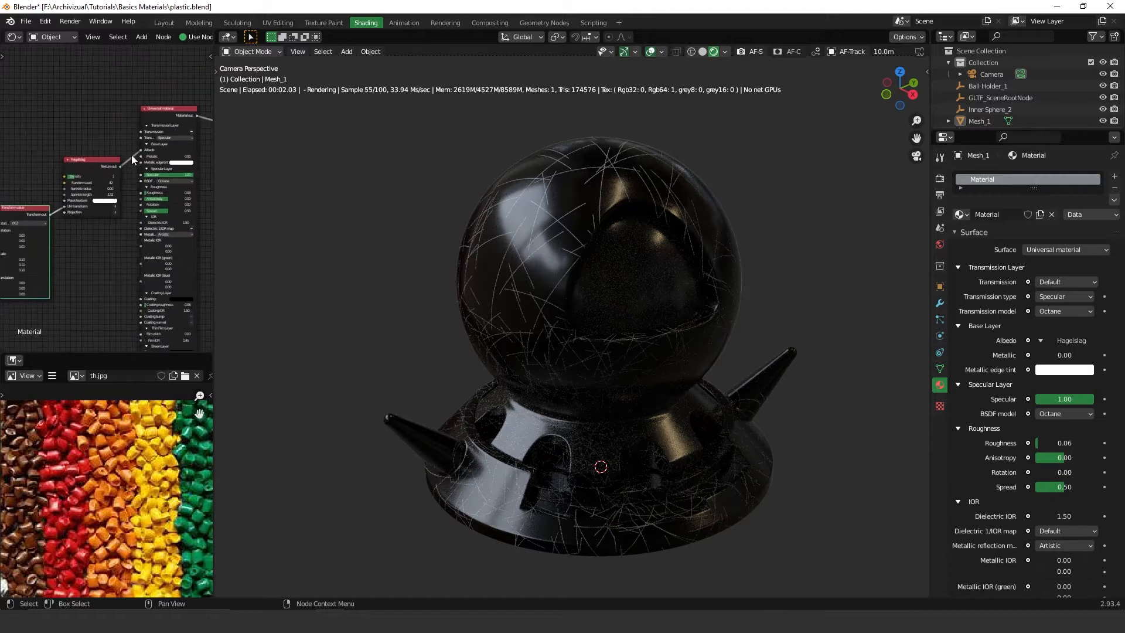
{"action": "left_click_drag", "start_coordinate": [102, 160], "coordinate": [91, 257]}
{"action": "left_click_drag", "start_coordinate": [139, 150], "coordinate": [110, 216]}
{"action": "middle_click_drag", "start_coordinate": [117, 198], "coordinate": [118, 104]}
{"action": "left_click_drag", "start_coordinate": [100, 167], "coordinate": [84, 242]}
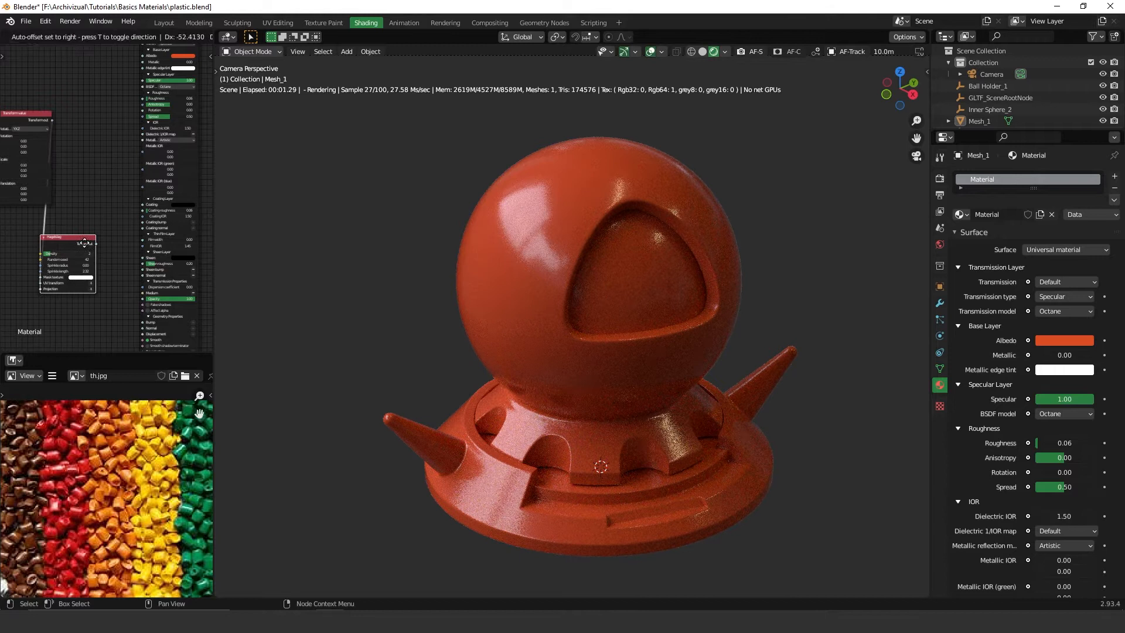
{"action": "middle_click_drag", "start_coordinate": [92, 232], "coordinate": [104, 111]}
{"action": "scroll", "coordinate": [105, 107], "scroll_direction": "up", "scroll_amount": 4}
{"action": "left_click_drag", "start_coordinate": [107, 97], "coordinate": [174, 202]}
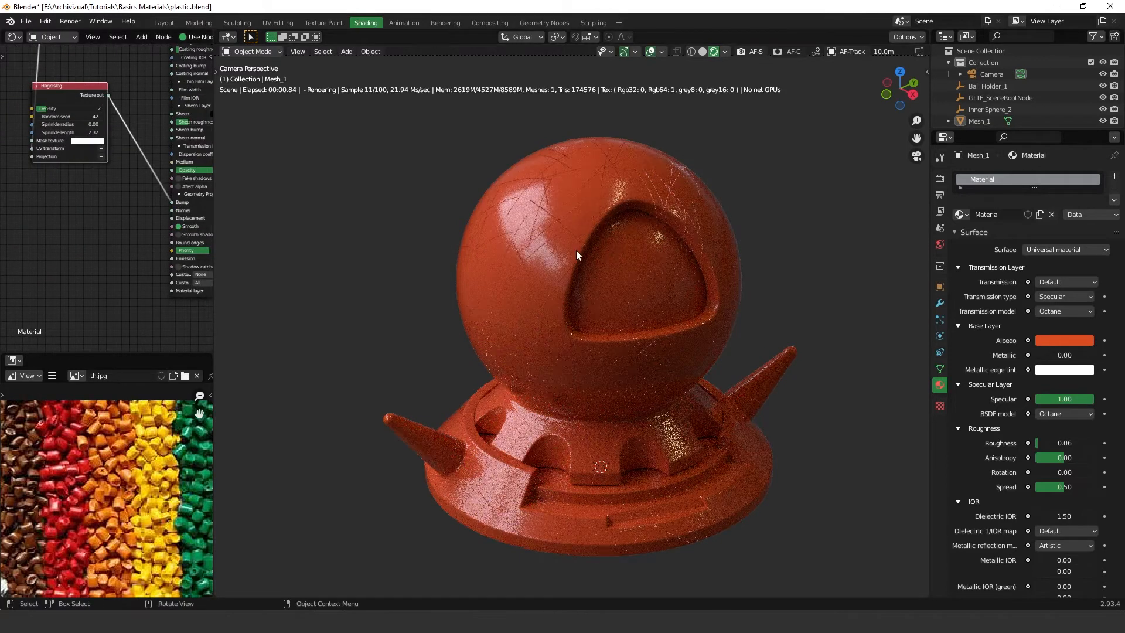
{"action": "scroll", "coordinate": [579, 244], "scroll_direction": "up", "scroll_amount": 6}
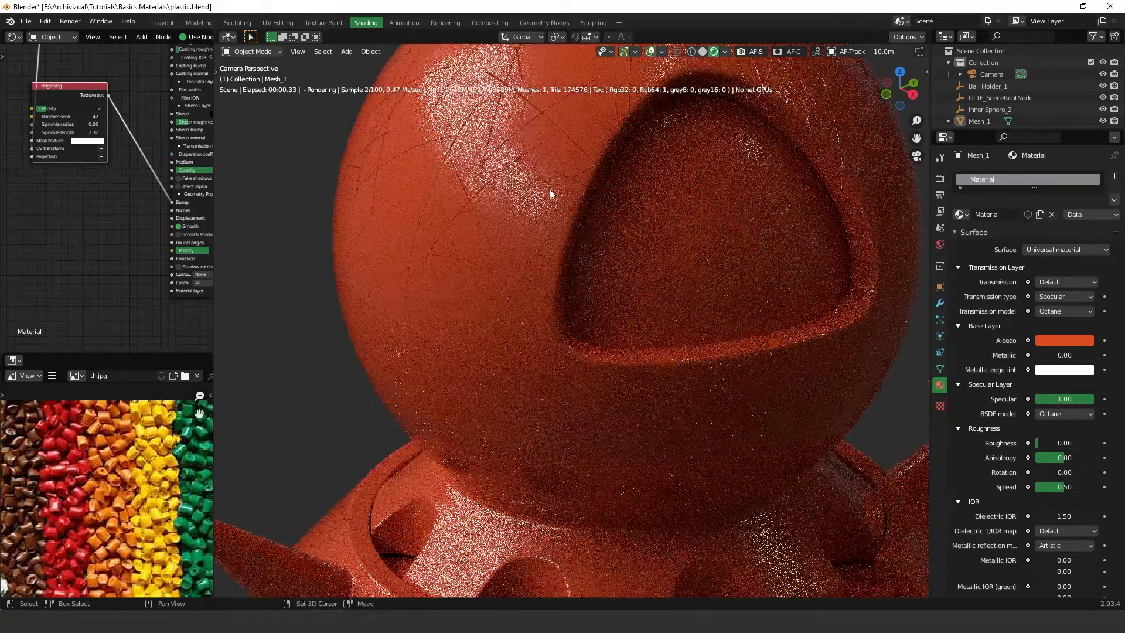
Darken the Hagelslag Mask texture colour to a value of about 0.006.
{"action": "scroll", "coordinate": [557, 199], "scroll_direction": "down", "scroll_amount": 1}
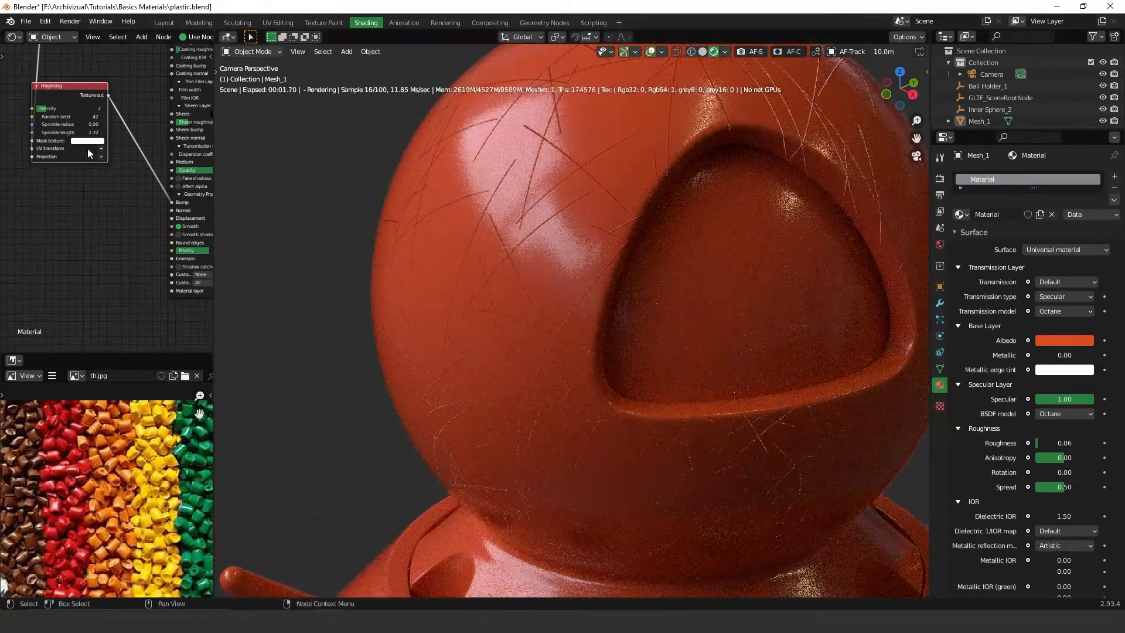
{"action": "scroll", "coordinate": [115, 147], "scroll_direction": "up", "scroll_amount": 2}
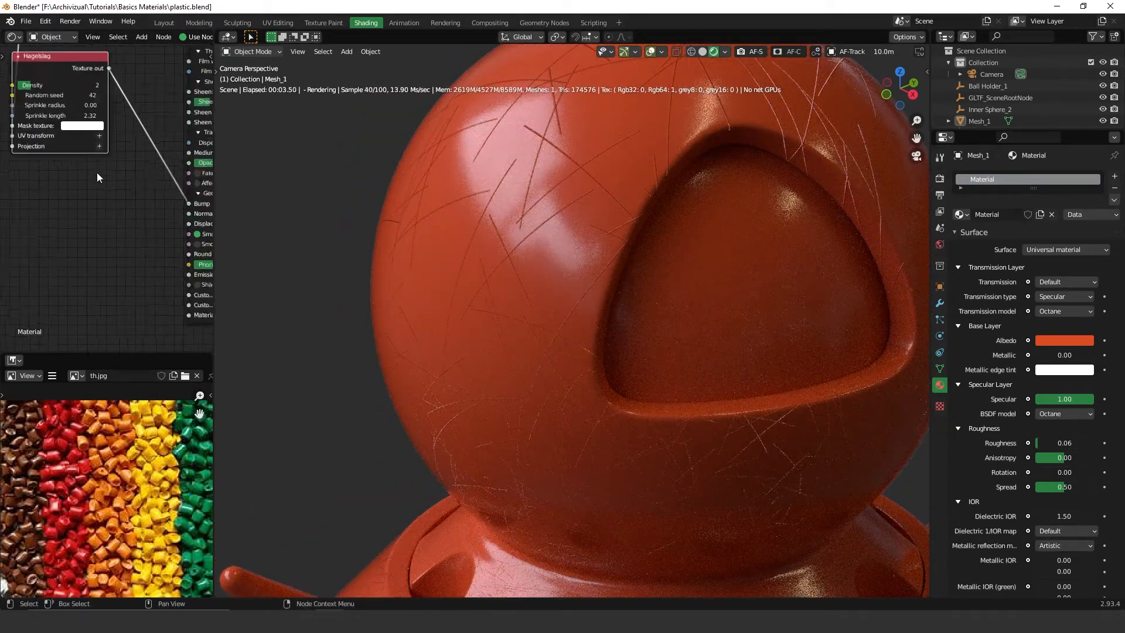
{"action": "scroll", "coordinate": [187, 198], "scroll_direction": "up", "scroll_amount": 2}
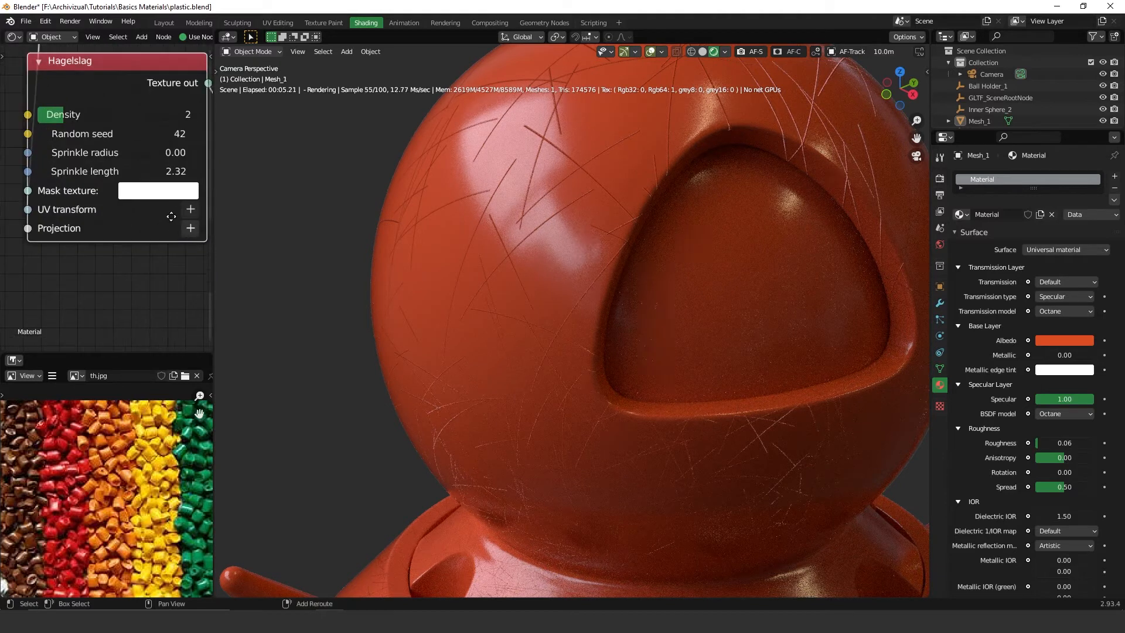
{"action": "scroll", "coordinate": [134, 176], "scroll_direction": "up", "scroll_amount": 2}
{"action": "left_click", "coordinate": [140, 147]}
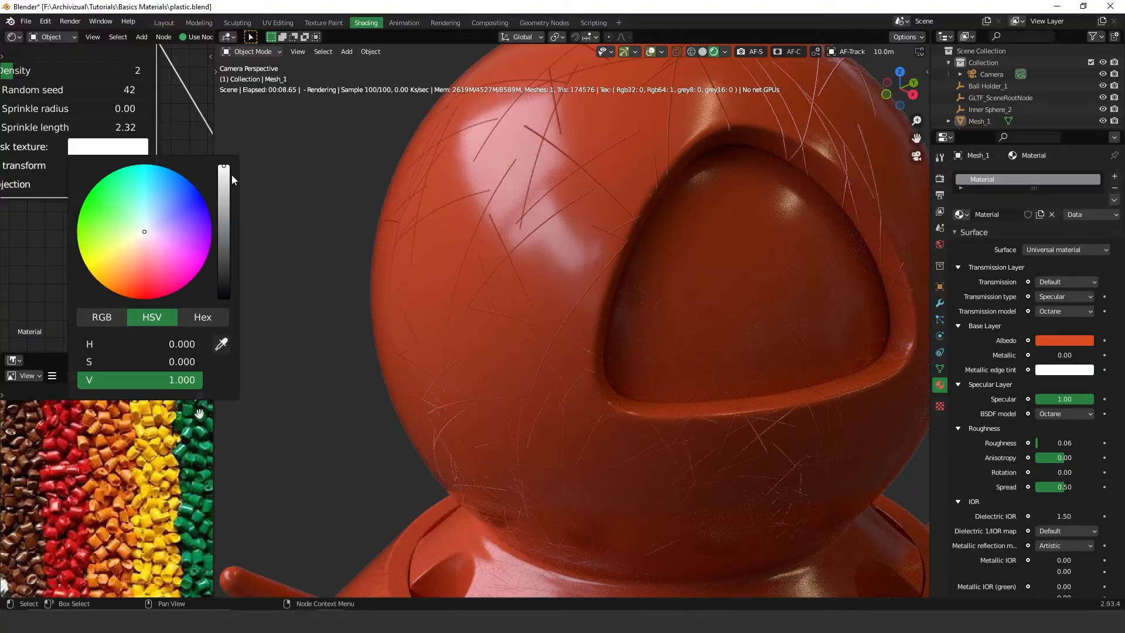
{"action": "left_click_drag", "start_coordinate": [228, 176], "coordinate": [227, 289]}
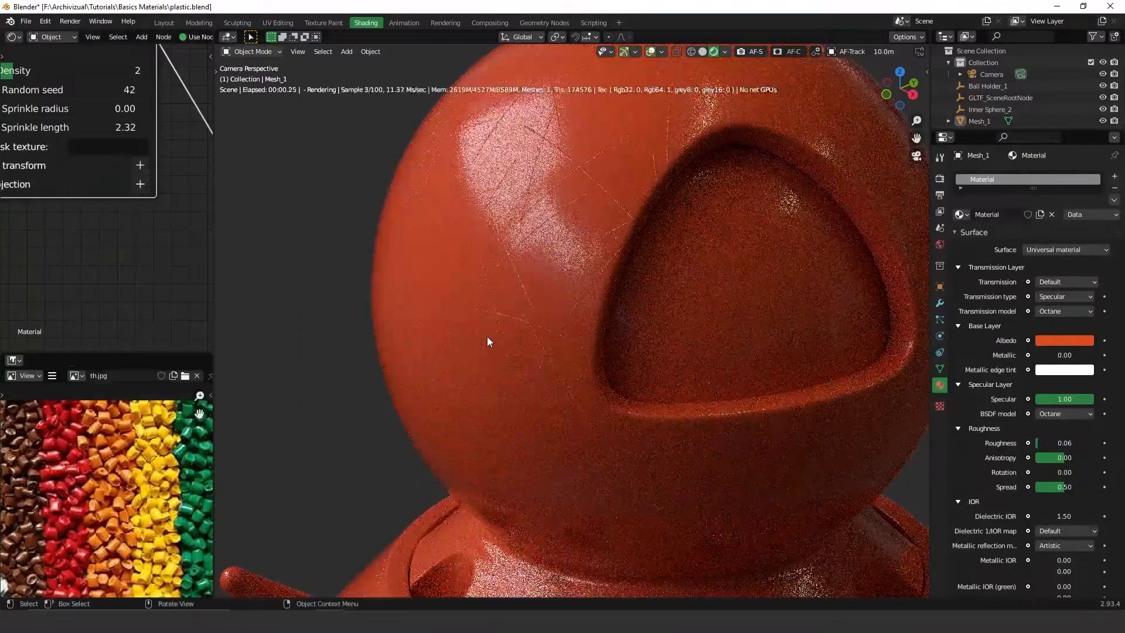
Lower the Hagelslag mask colour's value further to 0.002.
{"action": "scroll", "coordinate": [487, 337], "scroll_direction": "up", "scroll_amount": 5}
{"action": "left_click", "coordinate": [133, 148]}
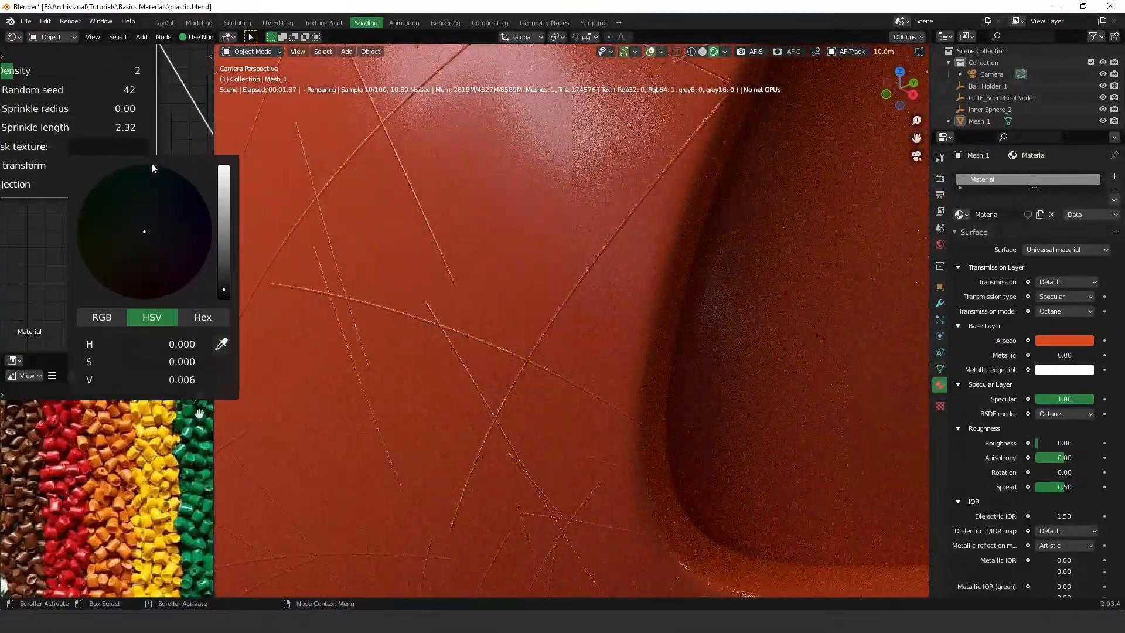
{"action": "left_click", "coordinate": [223, 294]}
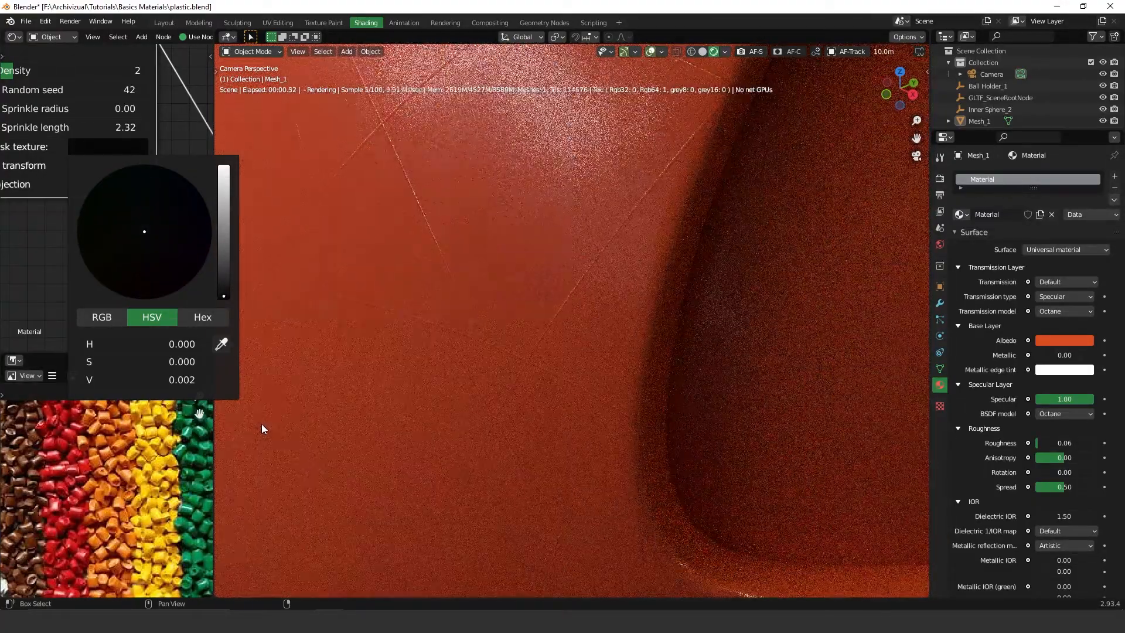
{"action": "scroll", "coordinate": [609, 357], "scroll_direction": "down", "scroll_amount": 6}
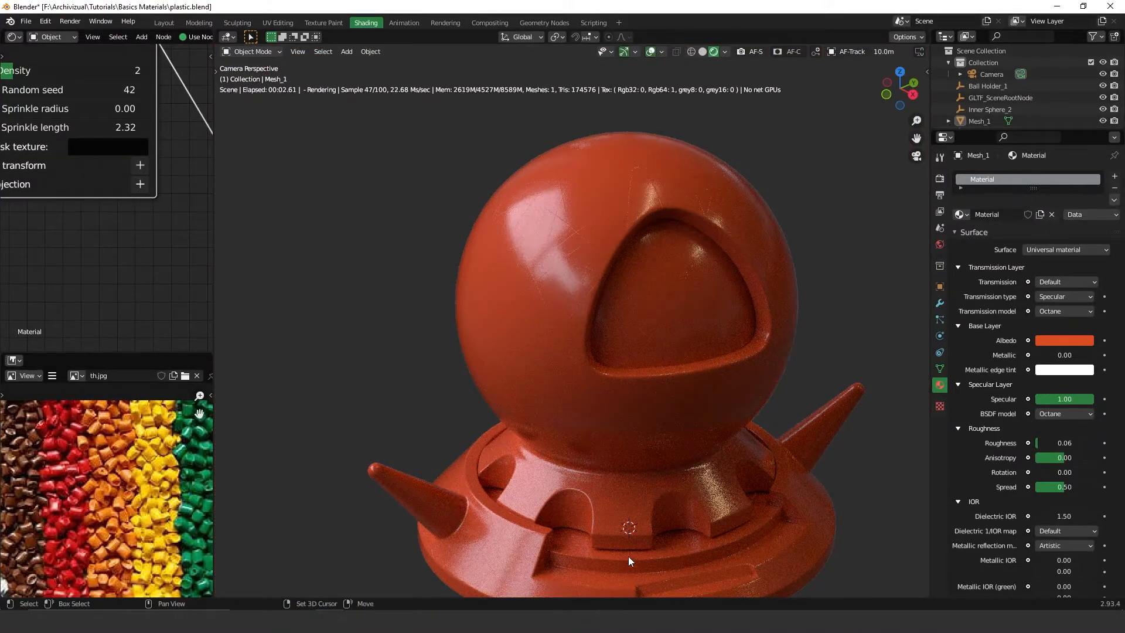
Orbit the viewport and pan the node editor to examine the scratches and the Hagelslag node setup.
{"action": "middle_click_drag", "start_coordinate": [683, 494], "coordinate": [676, 444], "text": "shift"}
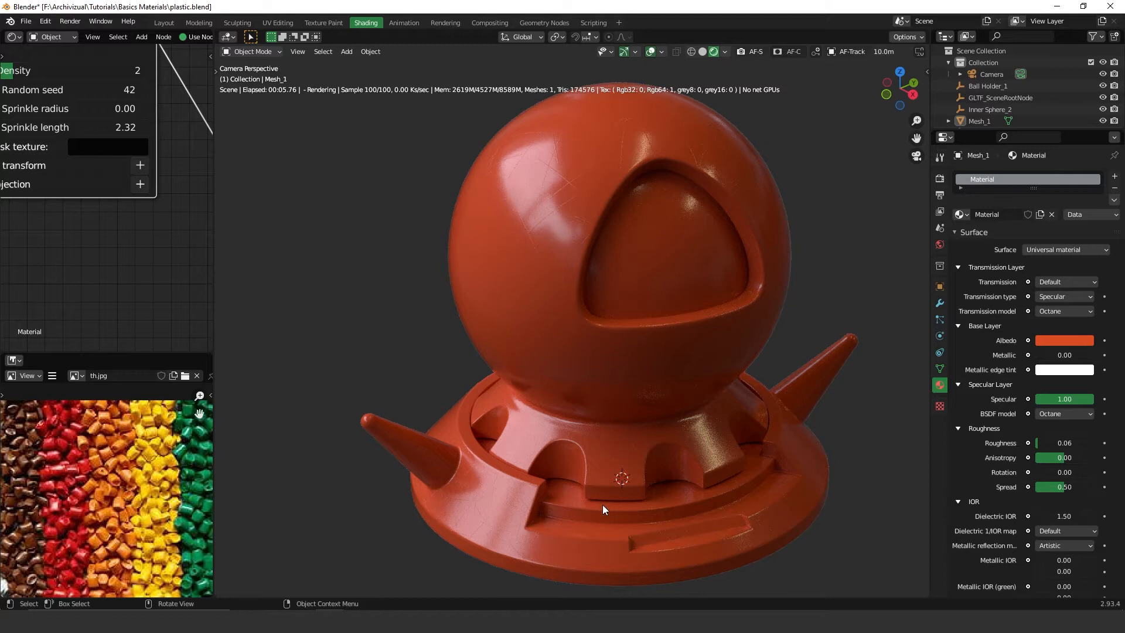
{"action": "scroll", "coordinate": [174, 189], "scroll_direction": "down", "scroll_amount": 4}
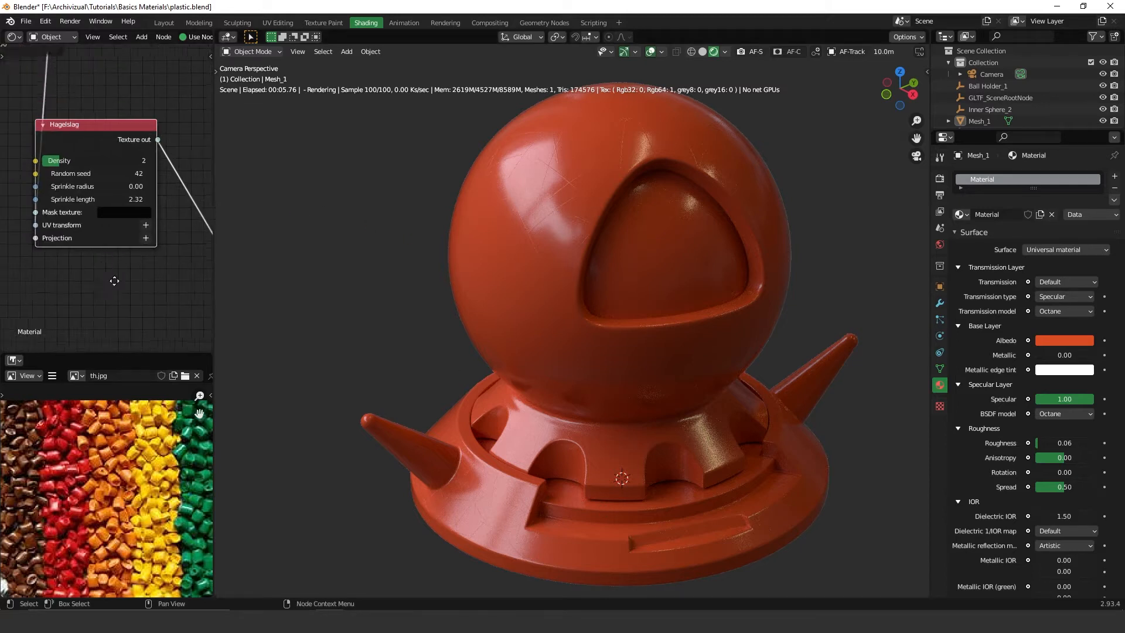
{"action": "middle_click_drag", "start_coordinate": [84, 163], "coordinate": [159, 252]}
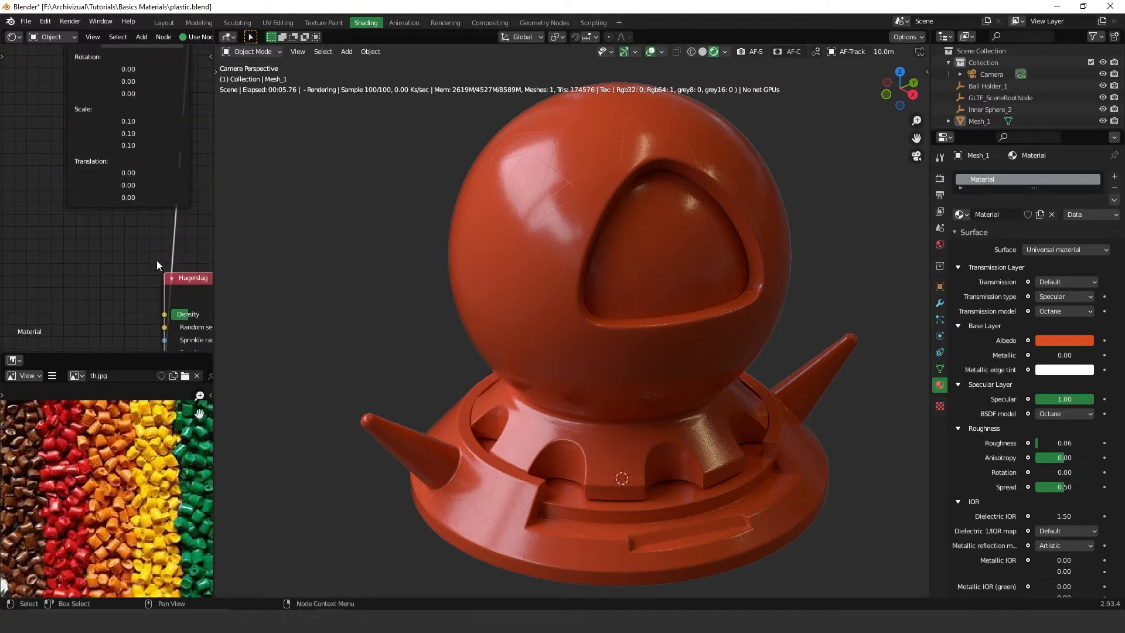
{"action": "scroll", "coordinate": [129, 196], "scroll_direction": "down", "scroll_amount": 3}
{"action": "left_click_drag", "start_coordinate": [117, 57], "coordinate": [75, 237]}
{"action": "middle_click_drag", "start_coordinate": [176, 275], "coordinate": [86, 178]}
{"action": "scroll", "coordinate": [130, 171], "scroll_direction": "up", "scroll_amount": 6}
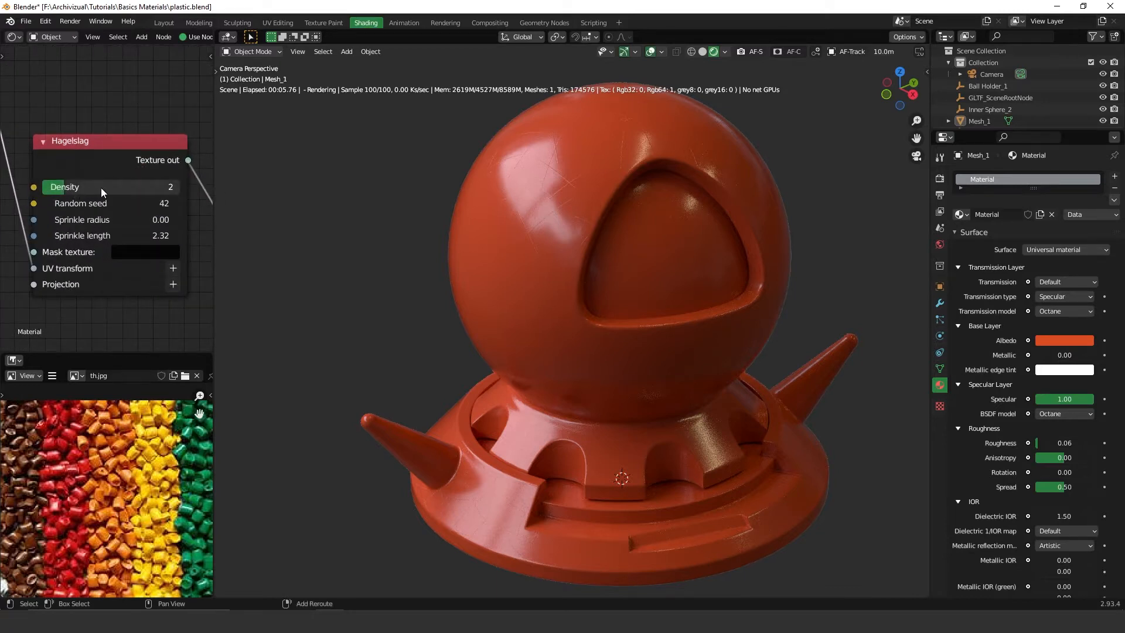
Add a Noise texture node beside the Universal material node.
{"action": "left_click_drag", "start_coordinate": [140, 191], "coordinate": [89, 189]}
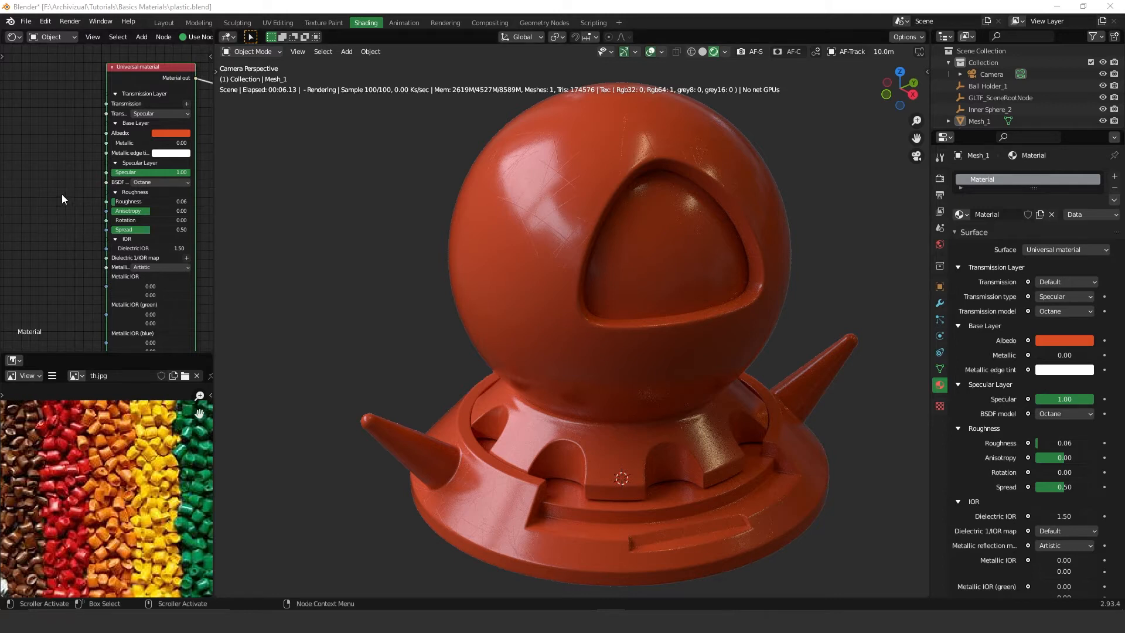
{"action": "middle_click_drag", "start_coordinate": [52, 225], "coordinate": [103, 231]}
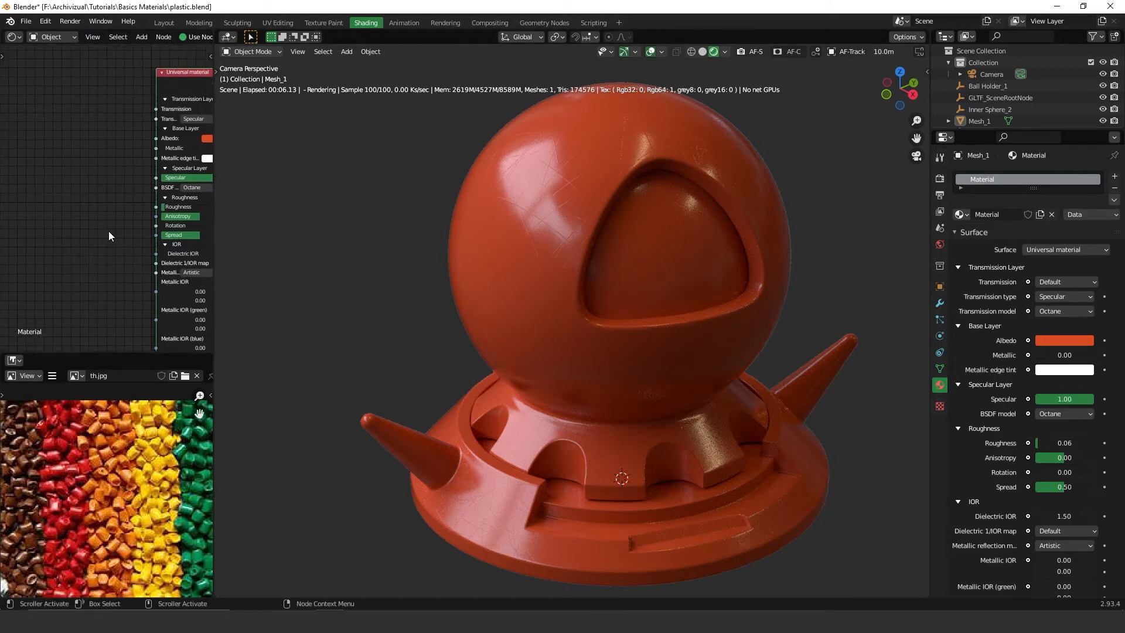
{"action": "left_click", "coordinate": [106, 203]}
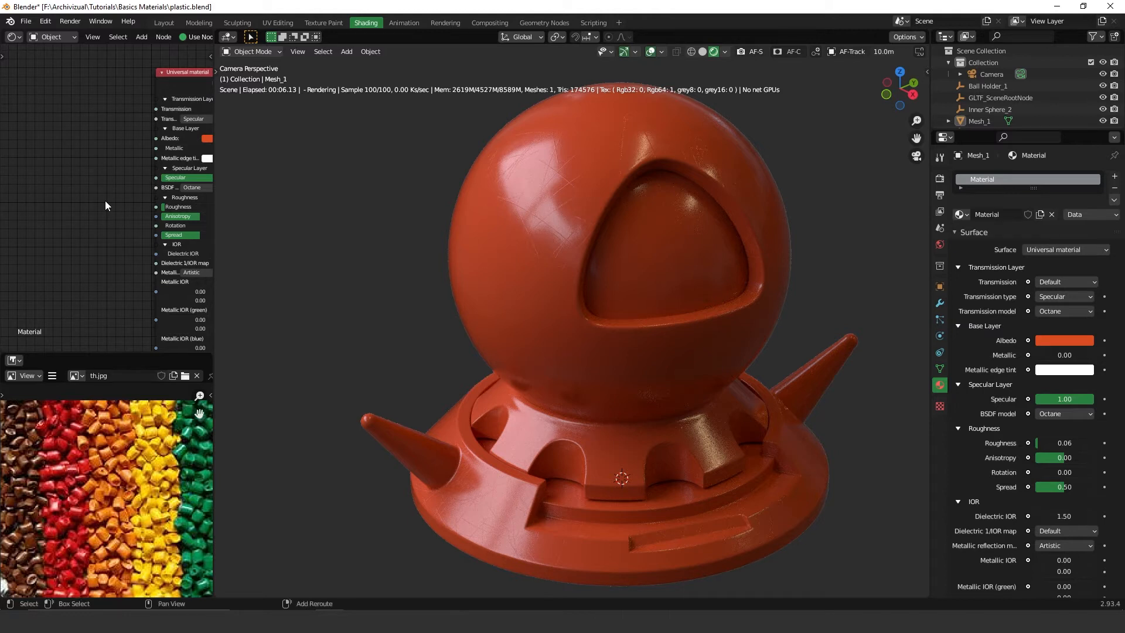
{"action": "key", "text": "shift+a"}
{"action": "left_click", "coordinate": [105, 203]}
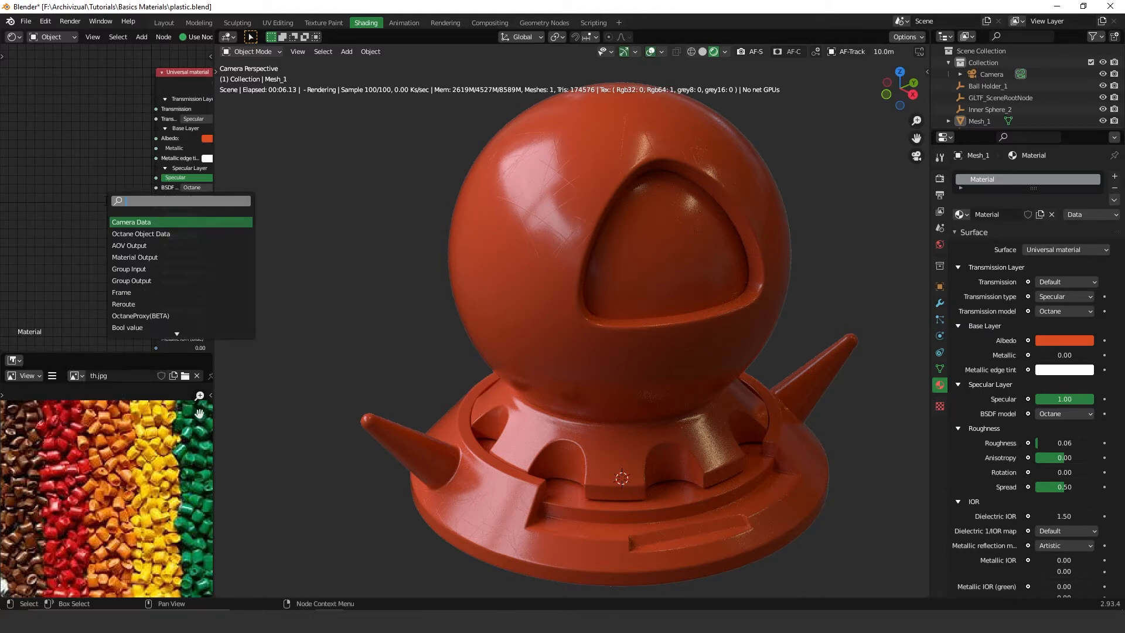
{"action": "type", "text": "nois"}
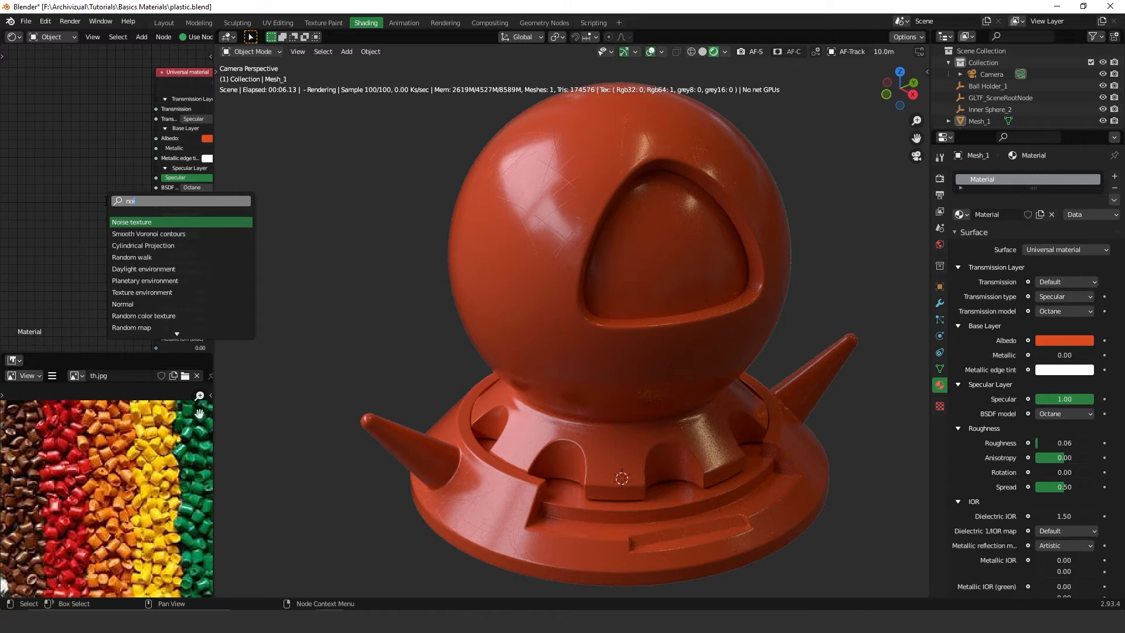
{"action": "left_click", "coordinate": [175, 223]}
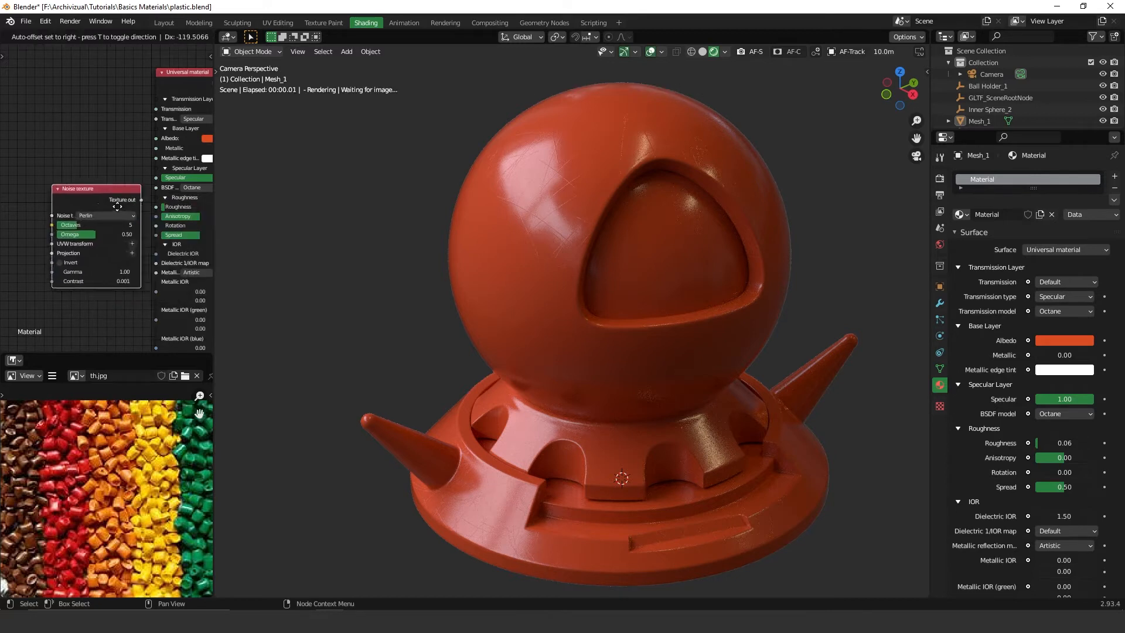
{"action": "left_click", "coordinate": [96, 202]}
Connect the Noise texture output to the material's Albedo input to preview the noise pattern.
{"action": "scroll", "coordinate": [96, 202], "scroll_direction": "up", "scroll_amount": 2}
{"action": "middle_click_drag", "start_coordinate": [97, 202], "coordinate": [42, 147]}
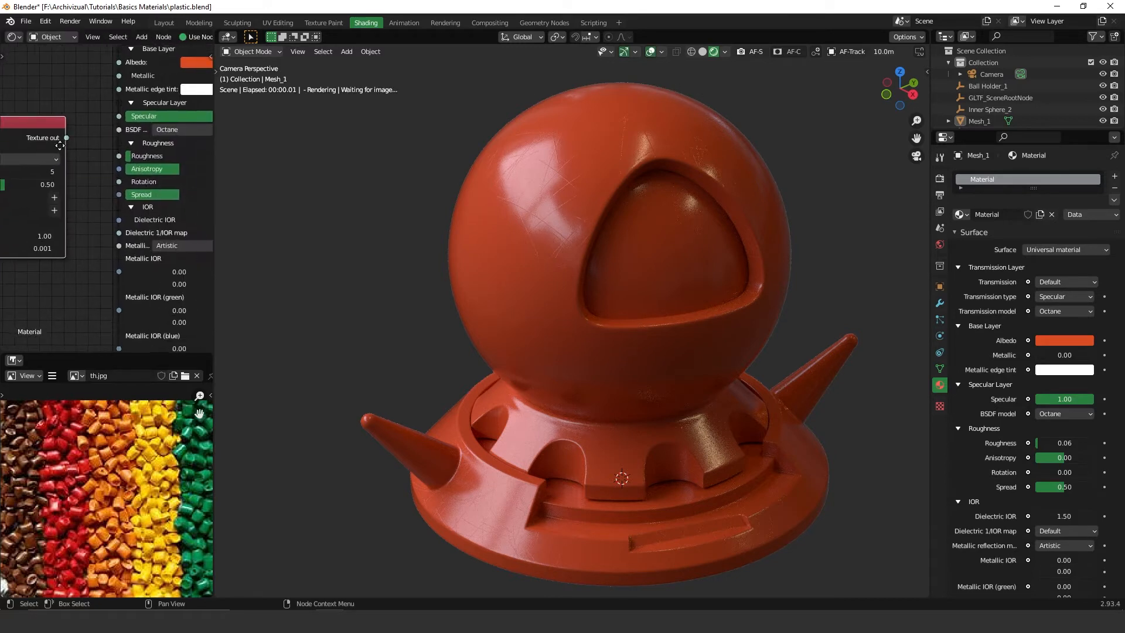
{"action": "left_click_drag", "start_coordinate": [68, 139], "coordinate": [124, 160]}
{"action": "middle_click_drag", "start_coordinate": [90, 179], "coordinate": [111, 229]}
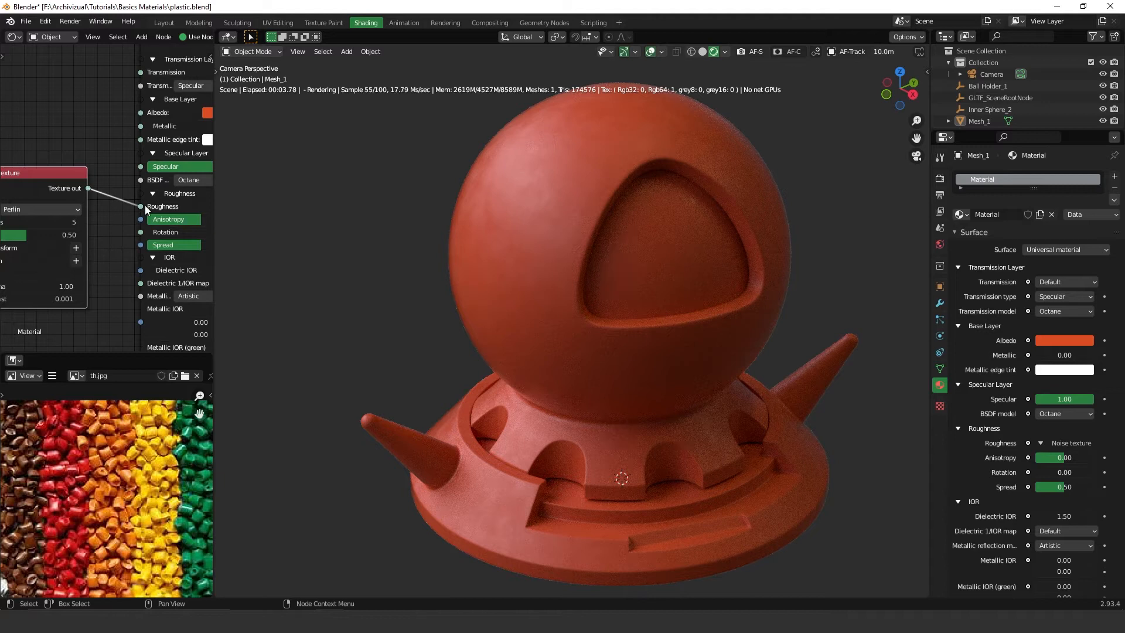
{"action": "left_click_drag", "start_coordinate": [141, 206], "coordinate": [146, 115]}
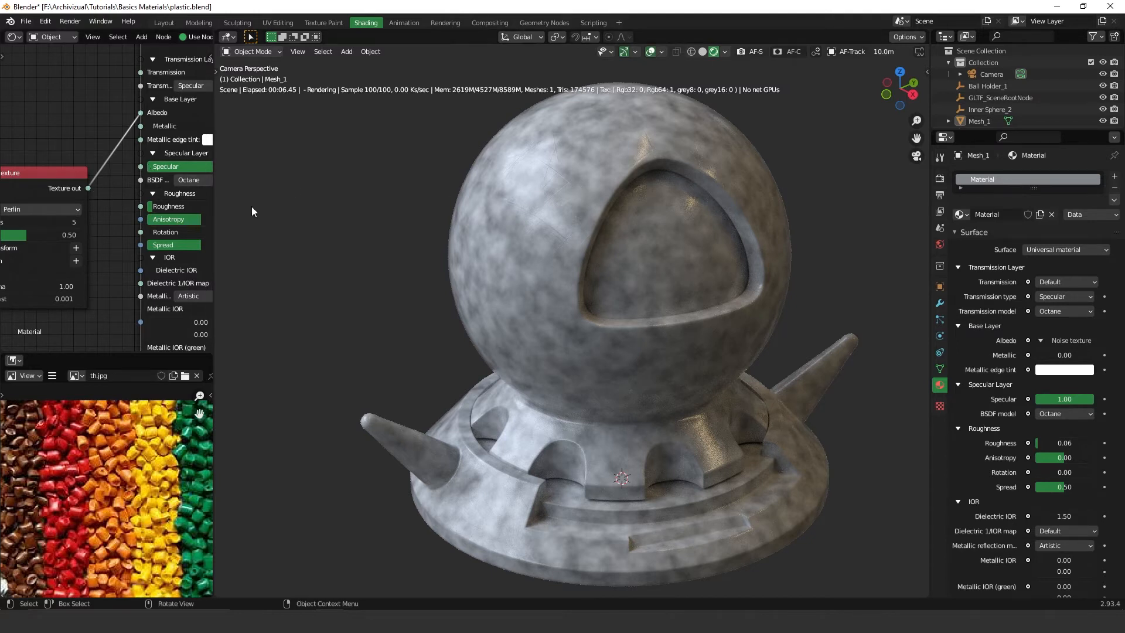
Set the Noise texture Octaves to 7, Omega to 0.49 and Gamma to about 2.03.
{"action": "scroll", "coordinate": [143, 179], "scroll_direction": "down", "scroll_amount": 3}
{"action": "middle_click_drag", "start_coordinate": [145, 152], "coordinate": [163, 226]}
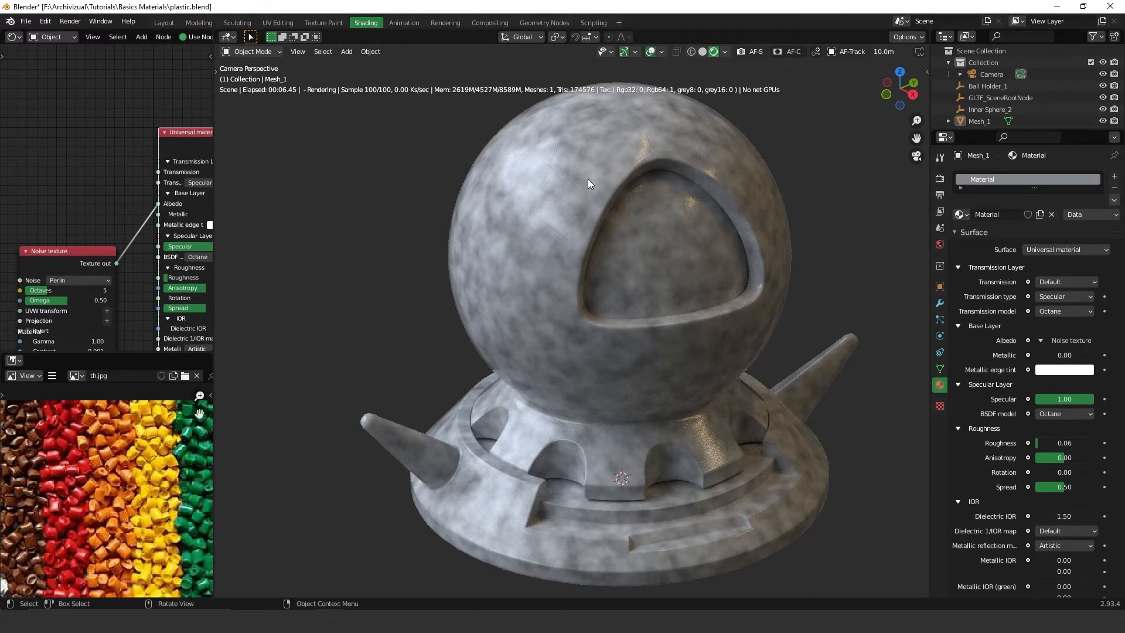
{"action": "middle_click_drag", "start_coordinate": [91, 301], "coordinate": [133, 220]}
{"action": "scroll", "coordinate": [134, 220], "scroll_direction": "up", "scroll_amount": 4}
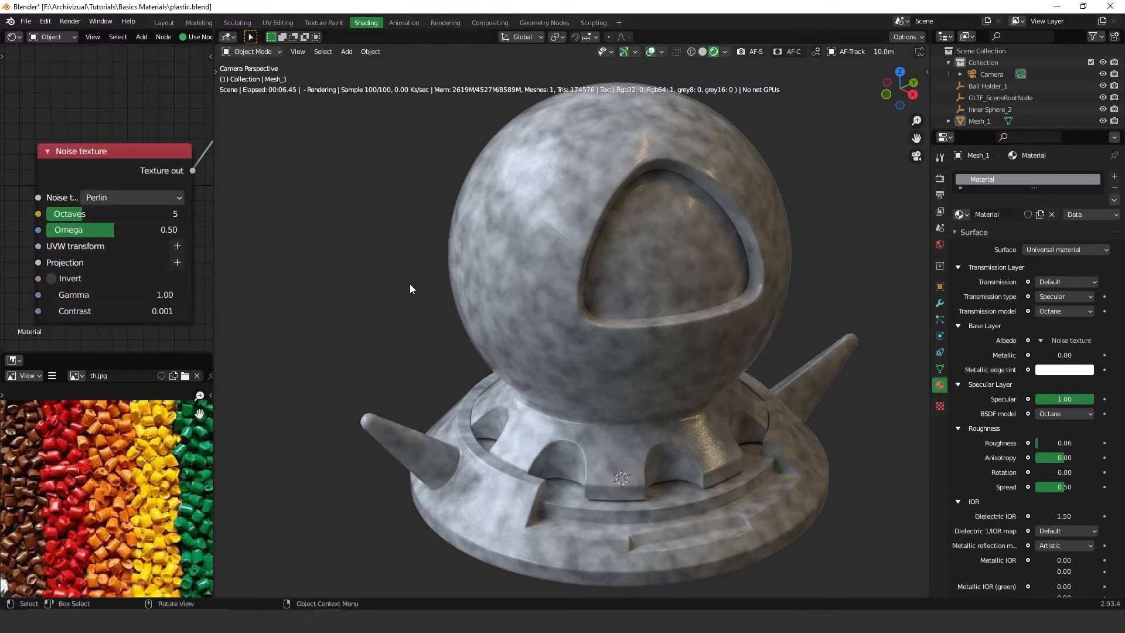
{"action": "left_click_drag", "start_coordinate": [83, 213], "coordinate": [110, 219]}
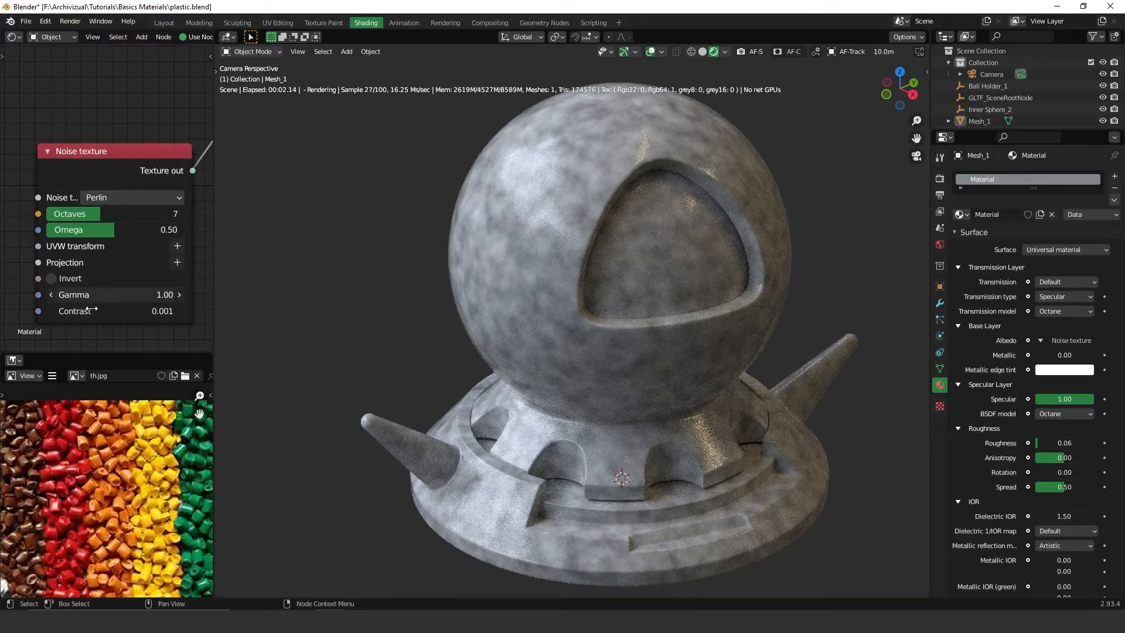
{"action": "left_click_drag", "start_coordinate": [119, 228], "coordinate": [246, 301]}
{"action": "left_click_drag", "start_coordinate": [438, 304], "coordinate": [498, 306]}
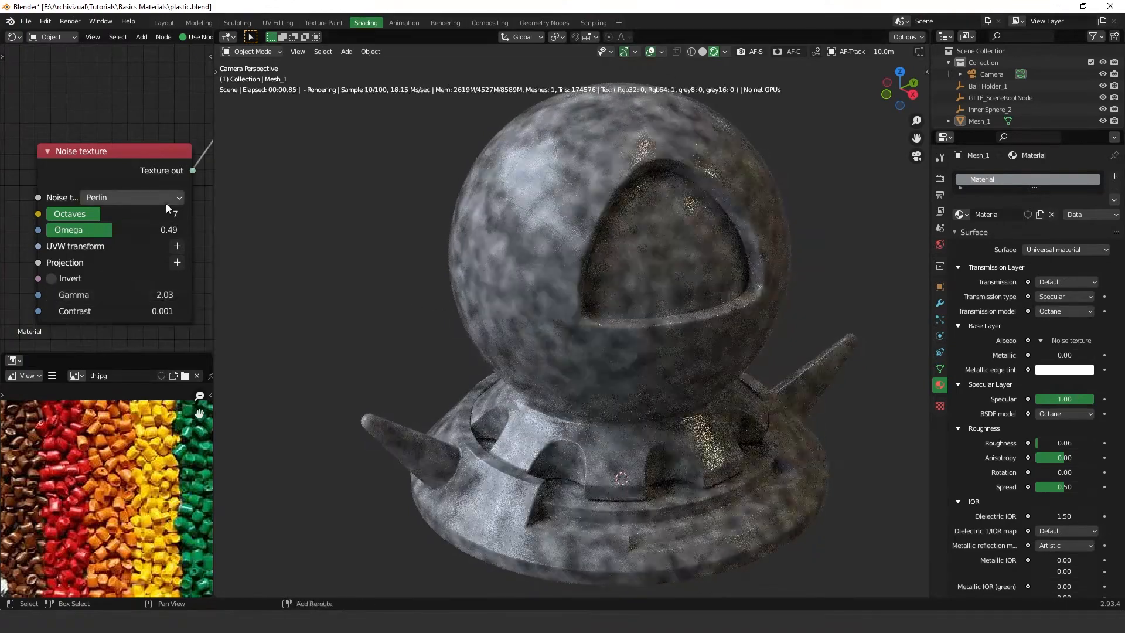
Add a UVW transform to the Noise texture and set its scale to 2 on all three axes.
{"action": "left_click", "coordinate": [181, 249]}
{"action": "scroll", "coordinate": [63, 265], "scroll_direction": "down", "scroll_amount": 5}
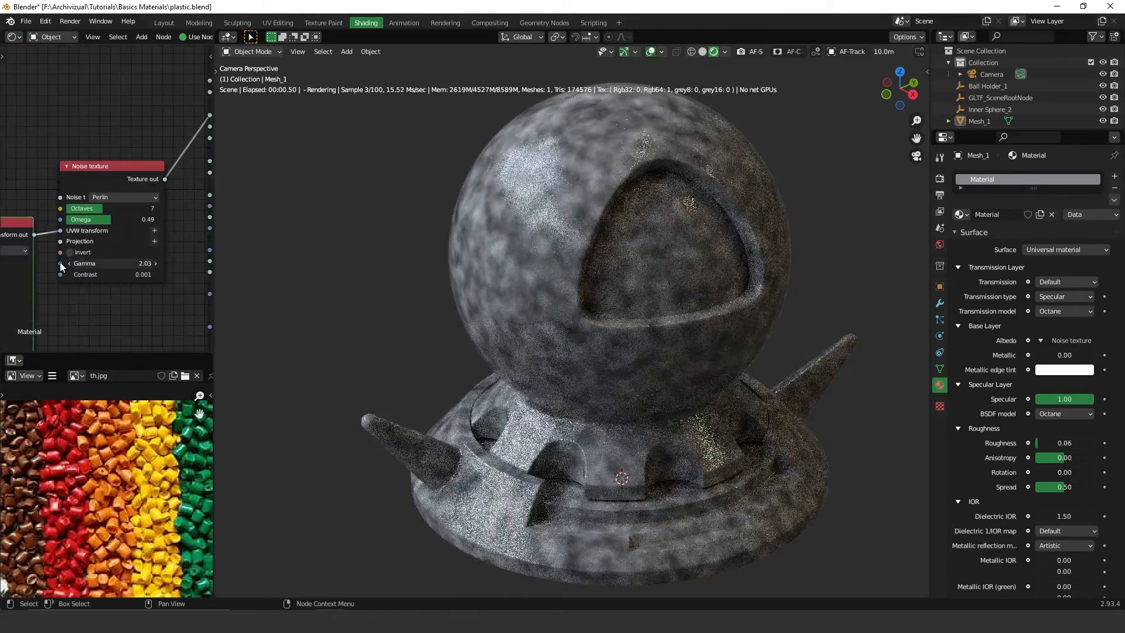
{"action": "middle_click_drag", "start_coordinate": [63, 265], "coordinate": [179, 146]}
{"action": "left_click_drag", "start_coordinate": [114, 201], "coordinate": [113, 221]}
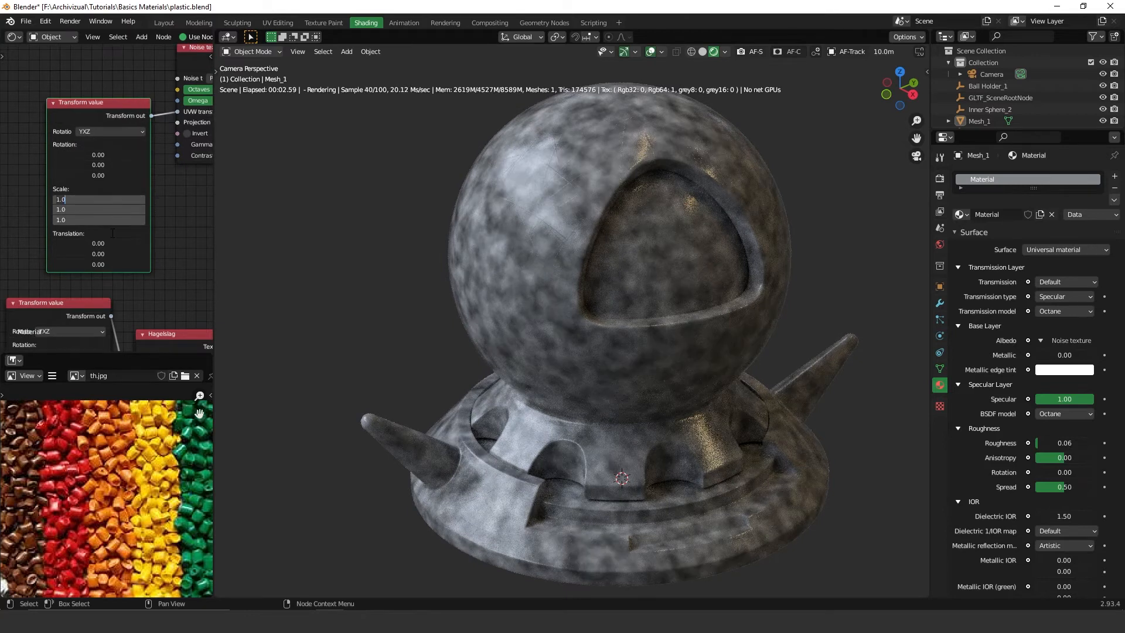
{"action": "type", "text": "2"}
{"action": "key", "text": "Return"}
Move the Noise texture link from Albedo to the Roughness input and set its Contrast to 0.140.
{"action": "middle_click_drag", "start_coordinate": [181, 180], "coordinate": [66, 245]}
{"action": "scroll", "coordinate": [104, 205], "scroll_direction": "down", "scroll_amount": 4}
{"action": "middle_click_drag", "start_coordinate": [167, 129], "coordinate": [132, 150]}
{"action": "scroll", "coordinate": [150, 118], "scroll_direction": "up", "scroll_amount": 2}
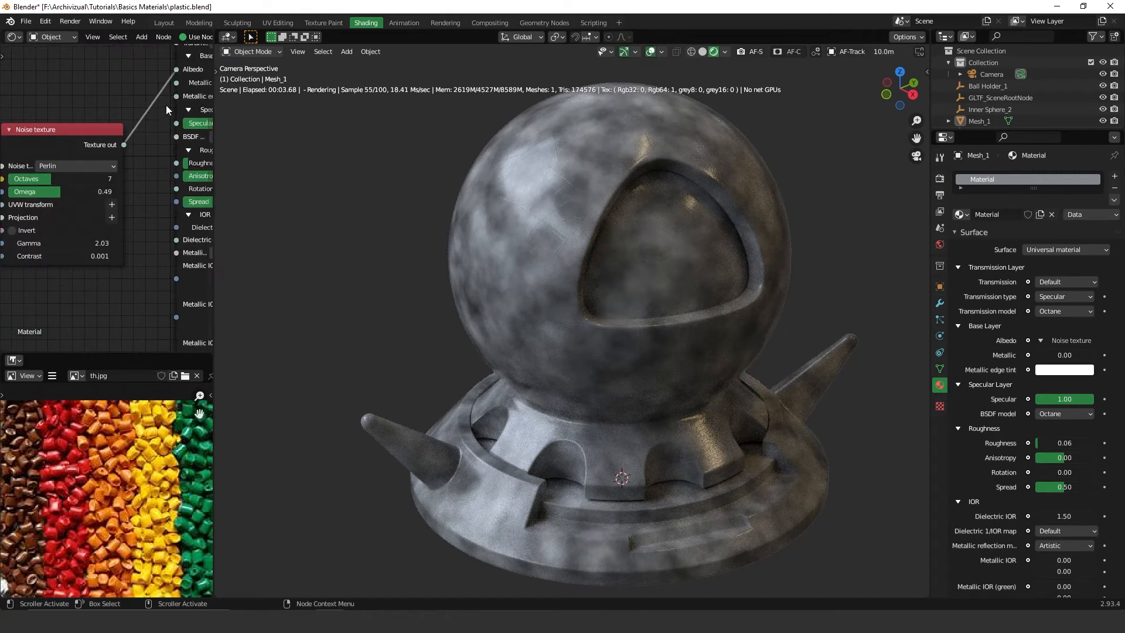
{"action": "left_click_drag", "start_coordinate": [174, 68], "coordinate": [176, 162]}
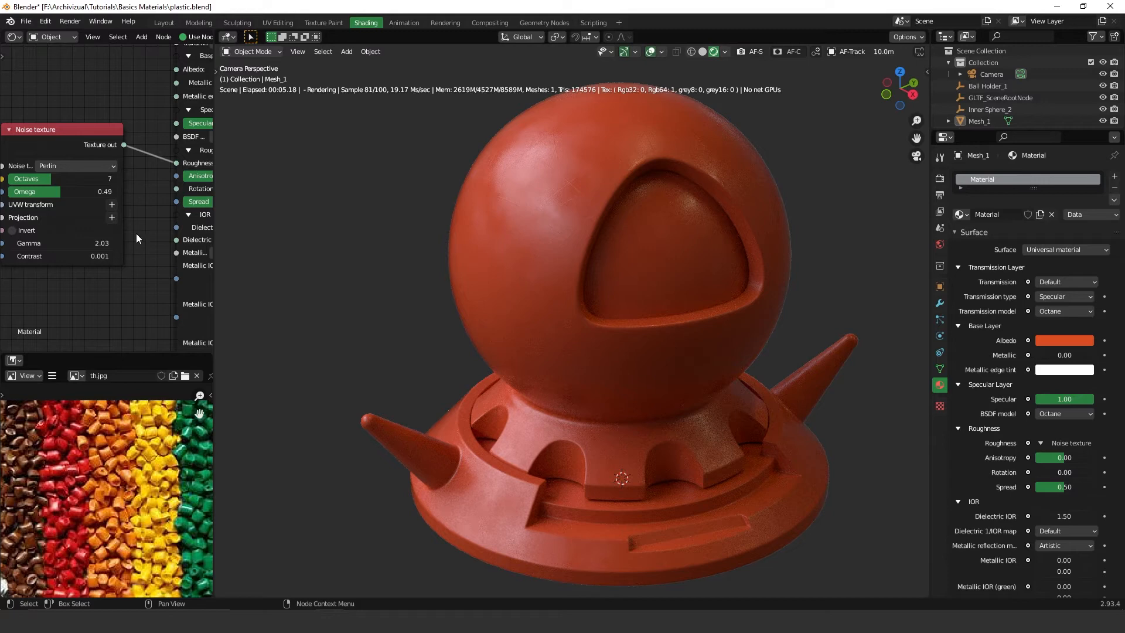
{"action": "middle_click_drag", "start_coordinate": [136, 233], "coordinate": [185, 200]}
{"action": "left_click_drag", "start_coordinate": [96, 224], "coordinate": [183, 231]}
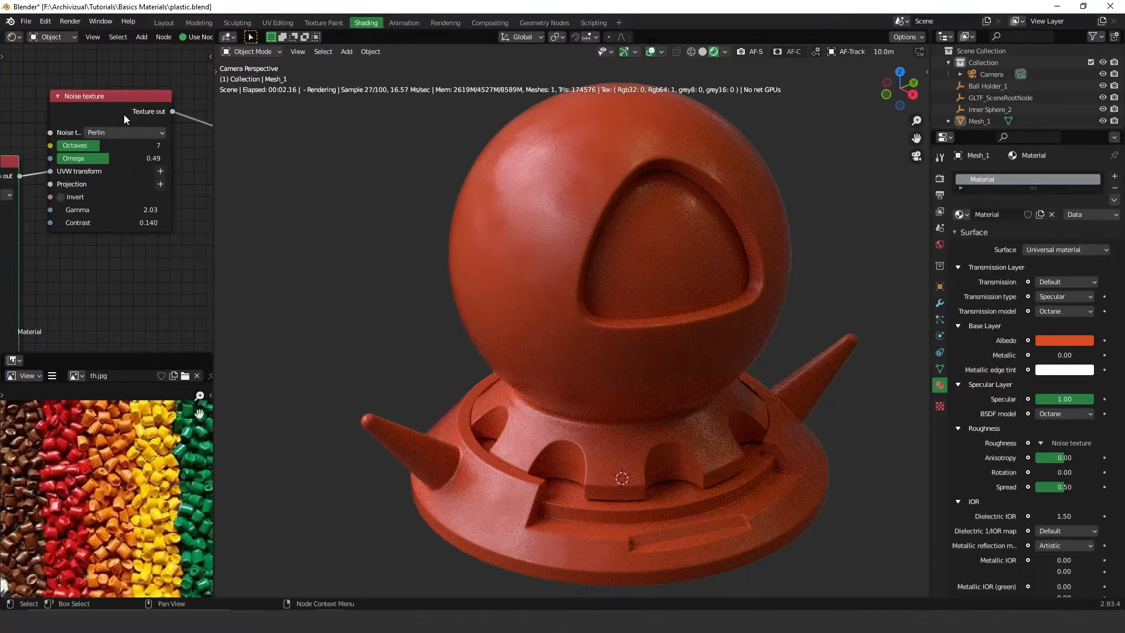
Insert a Gradient Tex node between the Noise texture and Roughness, moving its black stop to position 0.143.
{"action": "scroll", "coordinate": [99, 170], "scroll_direction": "down", "scroll_amount": 4}
{"action": "mouse_move", "coordinate": [16, 143]}
{"action": "left_mouse_down"}
{"action": "mouse_move", "coordinate": [90, 201]}
{"action": "mouse_move", "coordinate": [59, 167]}
{"action": "mouse_move", "coordinate": [23, 162]}
{"action": "left_mouse_up"}
{"action": "left_click", "coordinate": [112, 185]}
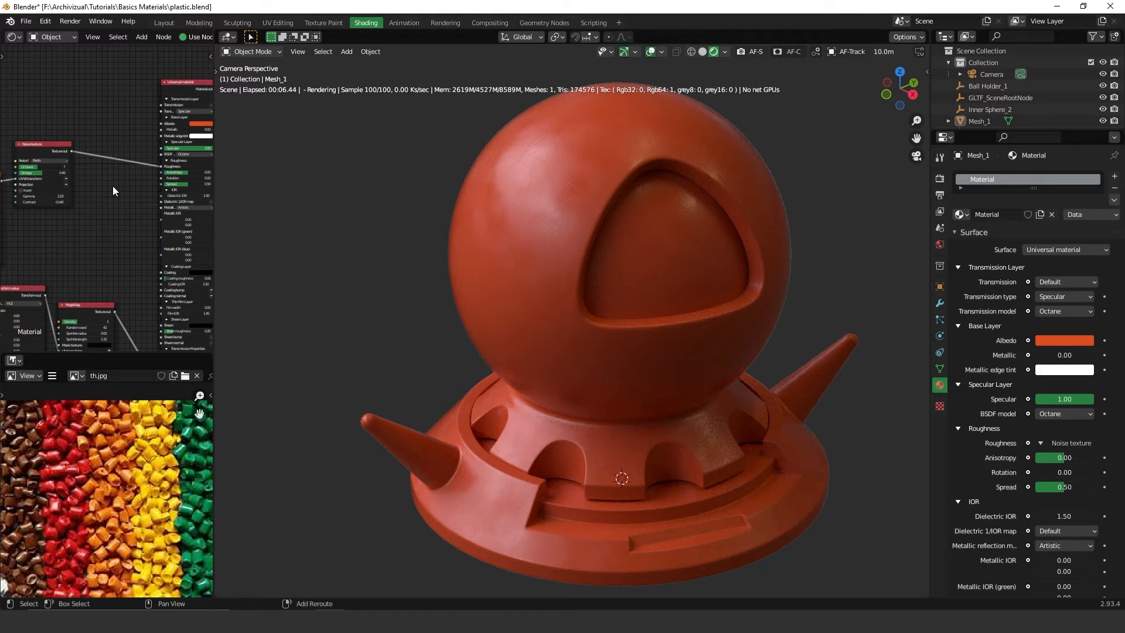
{"action": "key", "text": "shift+a"}
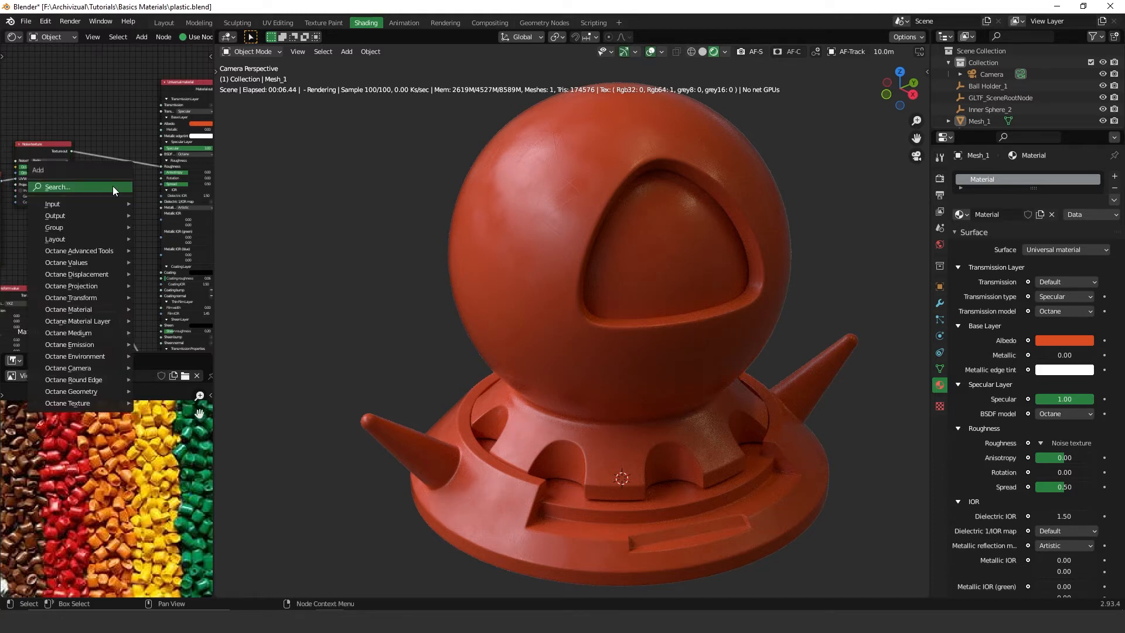
{"action": "left_click", "coordinate": [113, 185]}
{"action": "type", "text": "gra"}
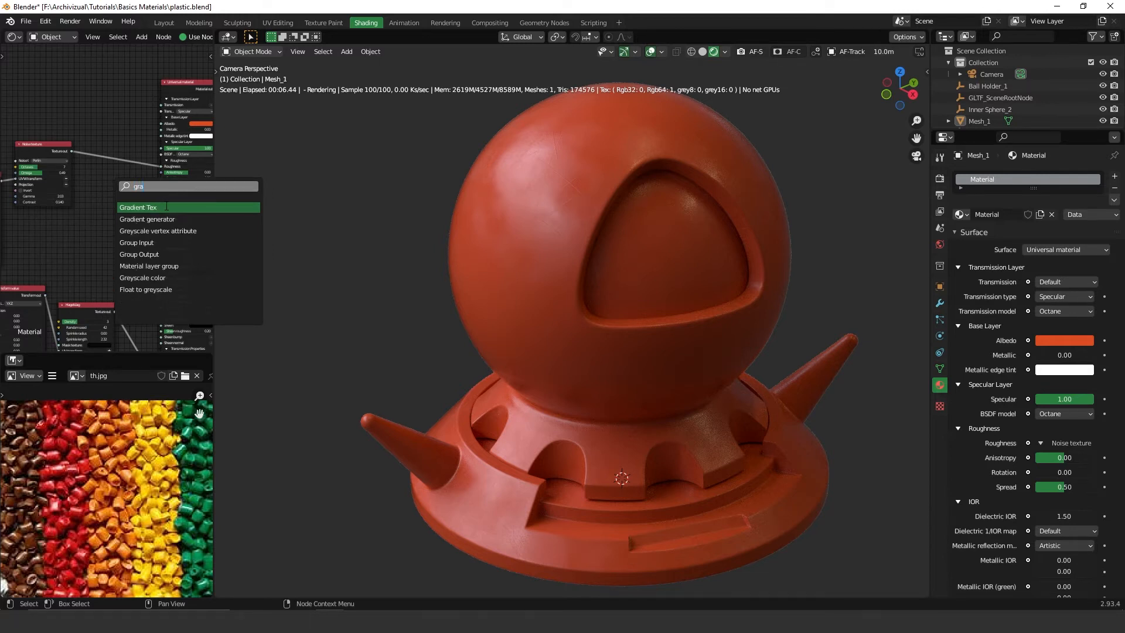
{"action": "left_click", "coordinate": [167, 206]}
{"action": "left_click", "coordinate": [139, 169]}
{"action": "scroll", "coordinate": [140, 168], "scroll_direction": "up", "scroll_amount": 4}
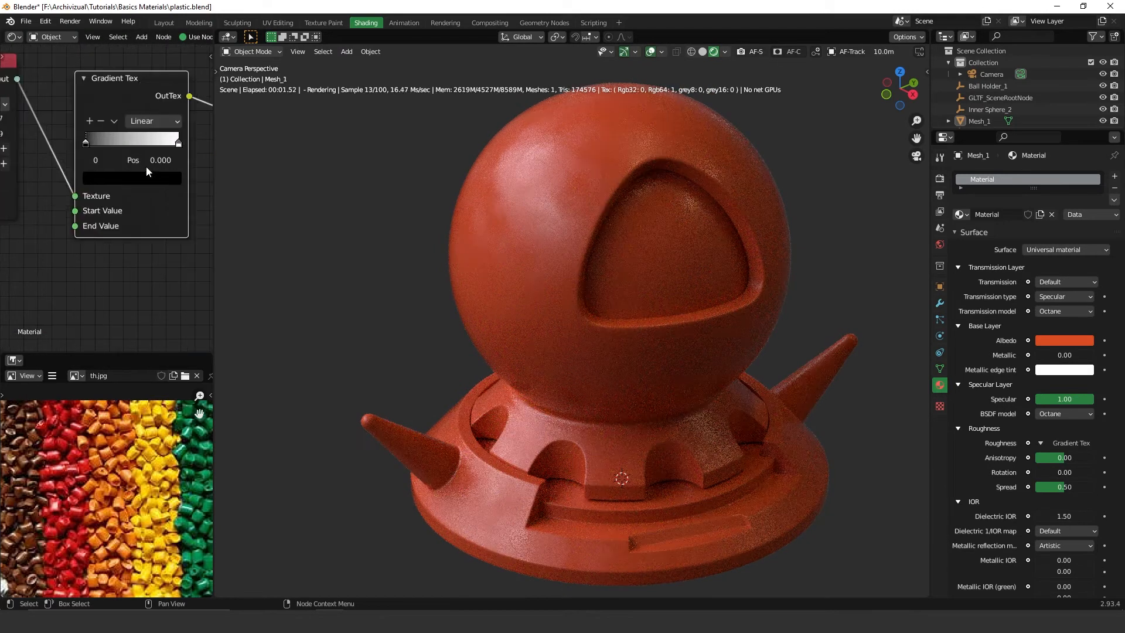
{"action": "mouse_move", "coordinate": [87, 145]}
{"action": "left_mouse_down"}
{"action": "mouse_move", "coordinate": [149, 149]}
{"action": "mouse_move", "coordinate": [101, 157]}
{"action": "left_mouse_up"}
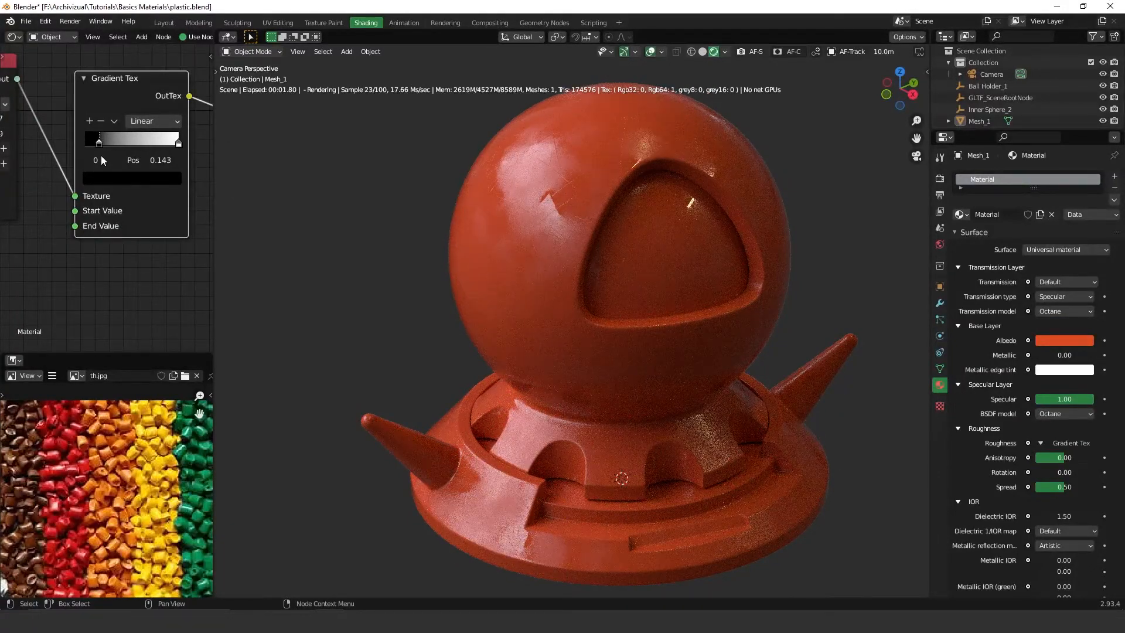
Reposition the Gradient Tex node and move its black gradient stop to position 0.050.
{"action": "left_click_drag", "start_coordinate": [177, 144], "coordinate": [77, 150]}
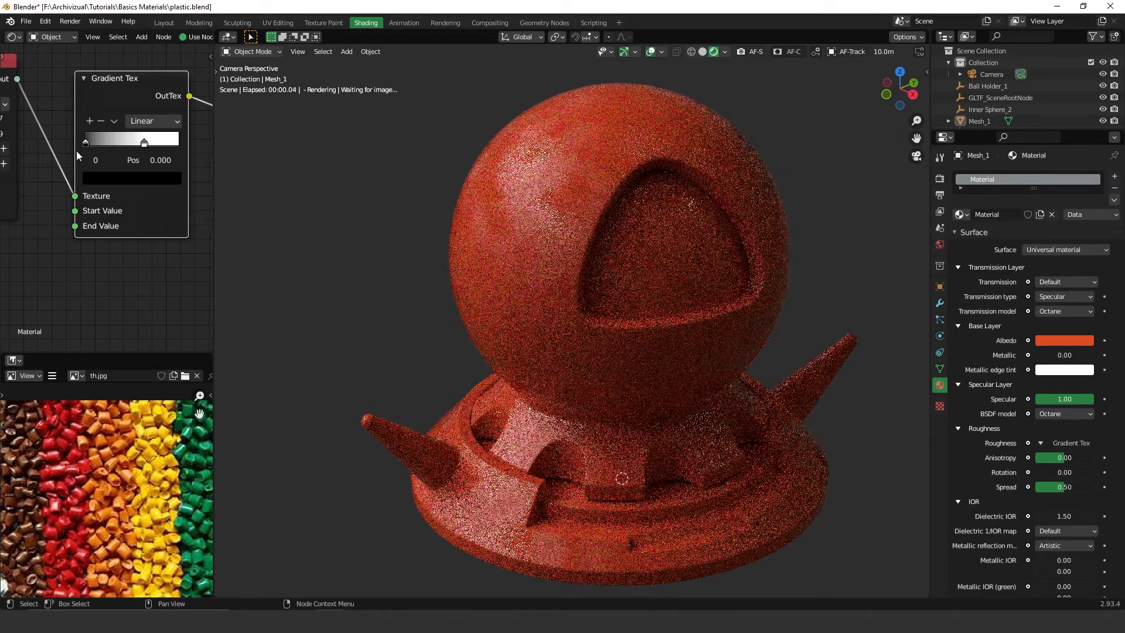
{"action": "key", "text": "g"}
{"action": "left_click", "coordinate": [123, 144]}
{"action": "left_click_drag", "start_coordinate": [124, 143], "coordinate": [160, 147]}
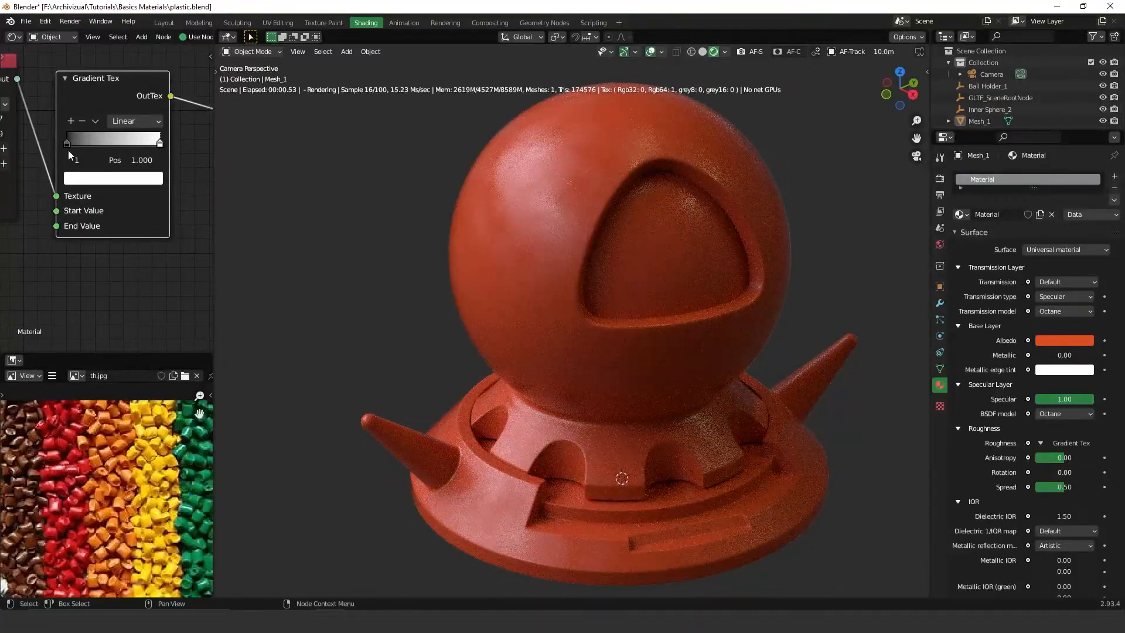
{"action": "left_click_drag", "start_coordinate": [69, 143], "coordinate": [72, 144]}
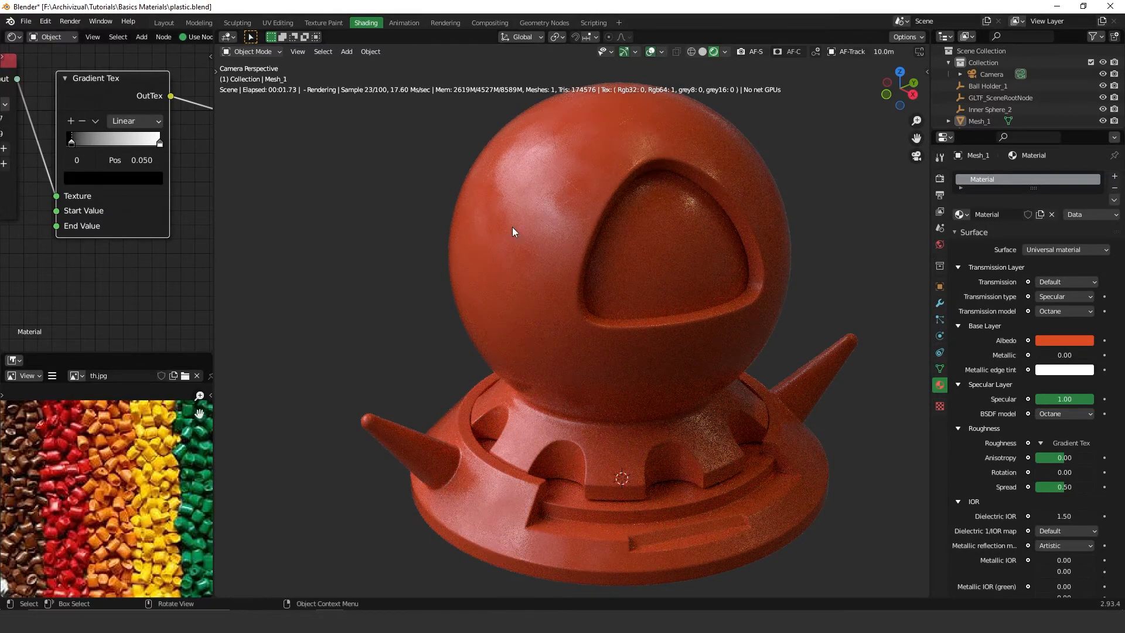
Zoom out the node editor to survey the whole material node network.
{"action": "scroll", "coordinate": [591, 275], "scroll_direction": "down", "scroll_amount": 1}
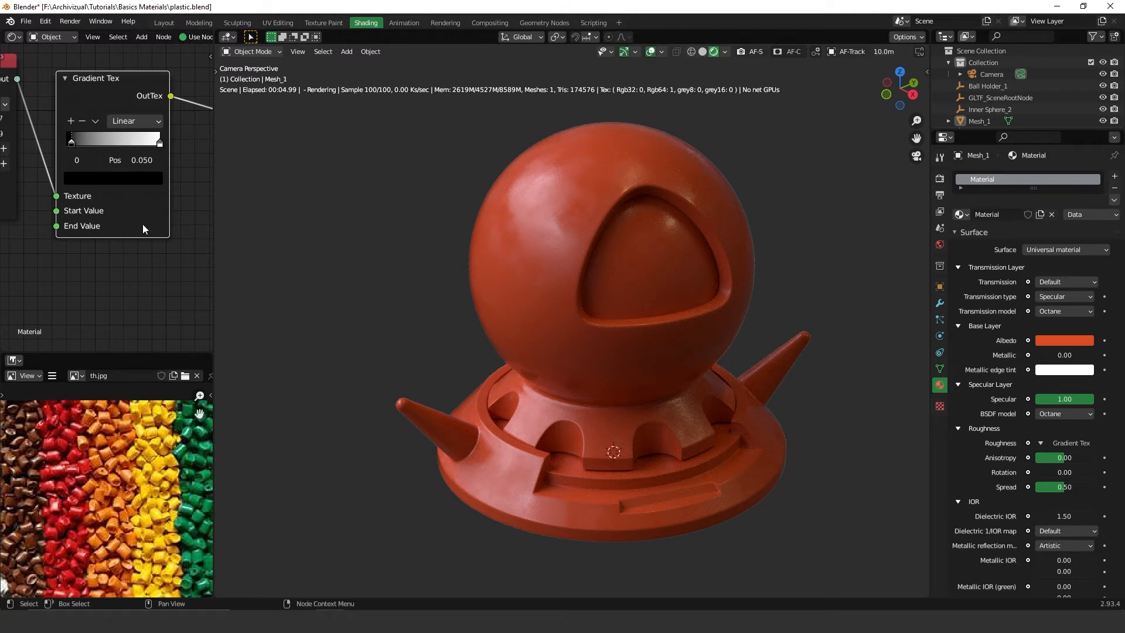
{"action": "scroll", "coordinate": [146, 205], "scroll_direction": "down", "scroll_amount": 5}
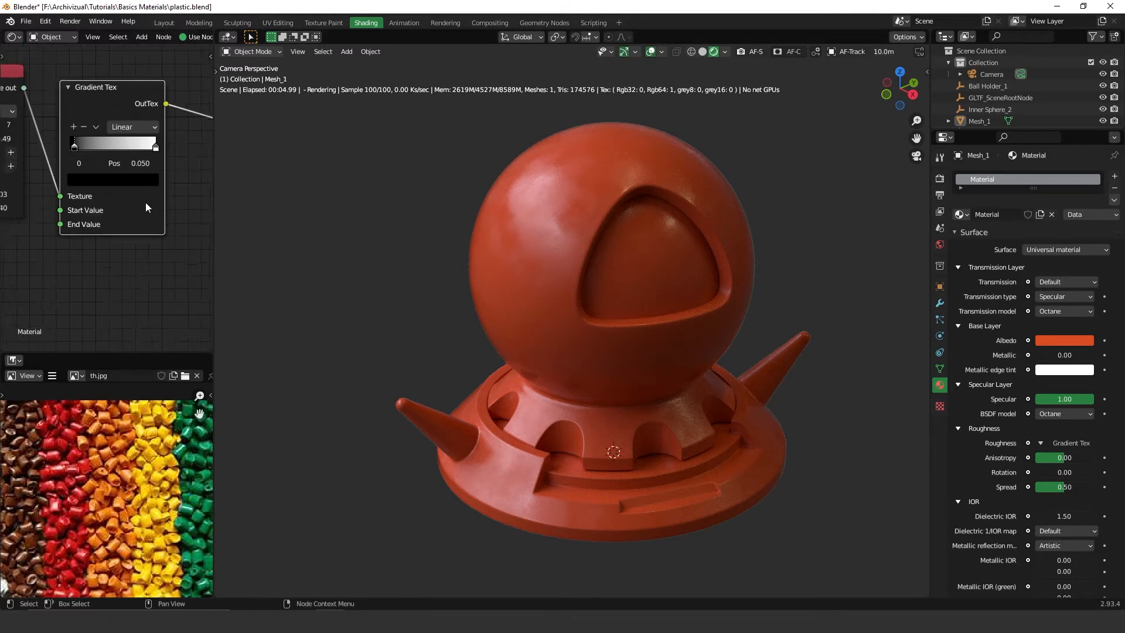
{"action": "middle_click_drag", "start_coordinate": [152, 240], "coordinate": [164, 170]}
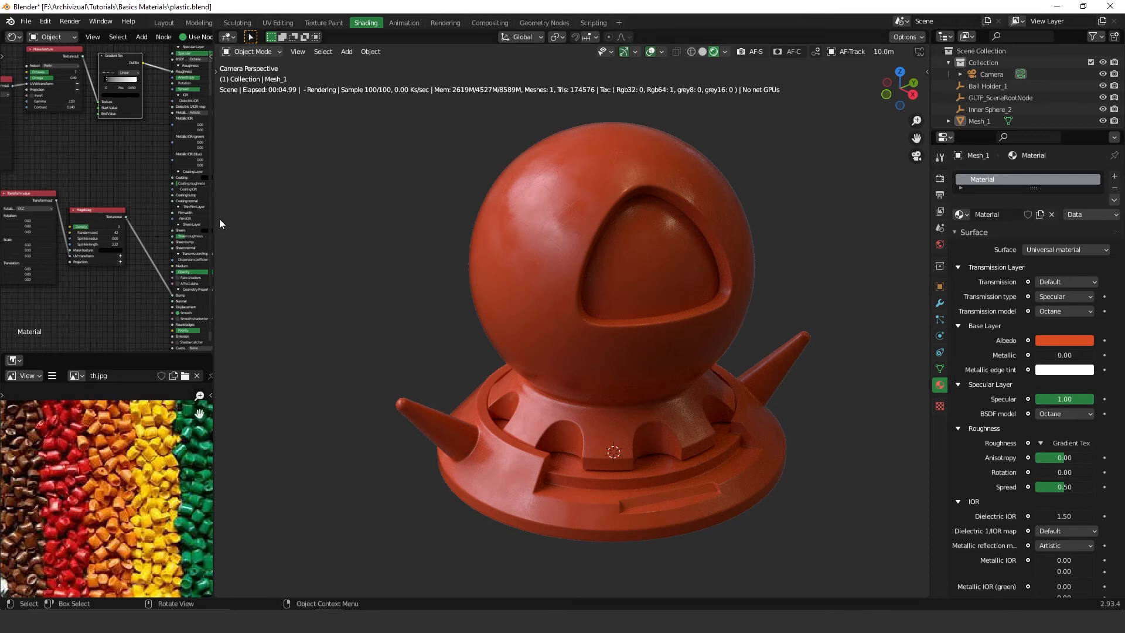
{"action": "scroll", "coordinate": [148, 205], "scroll_direction": "down", "scroll_amount": 1}
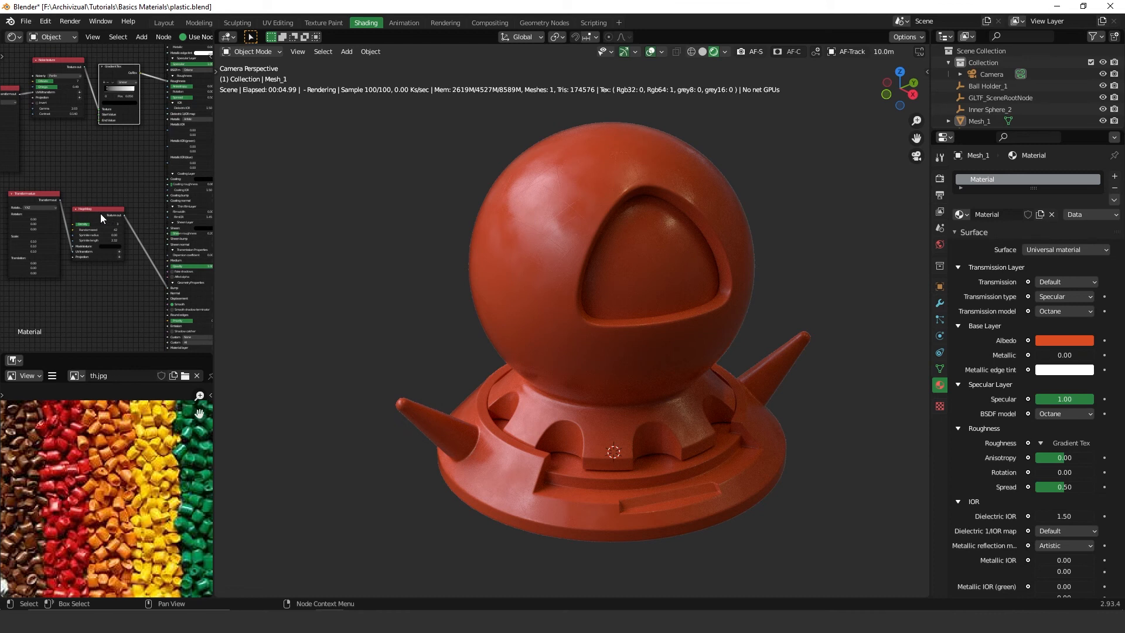